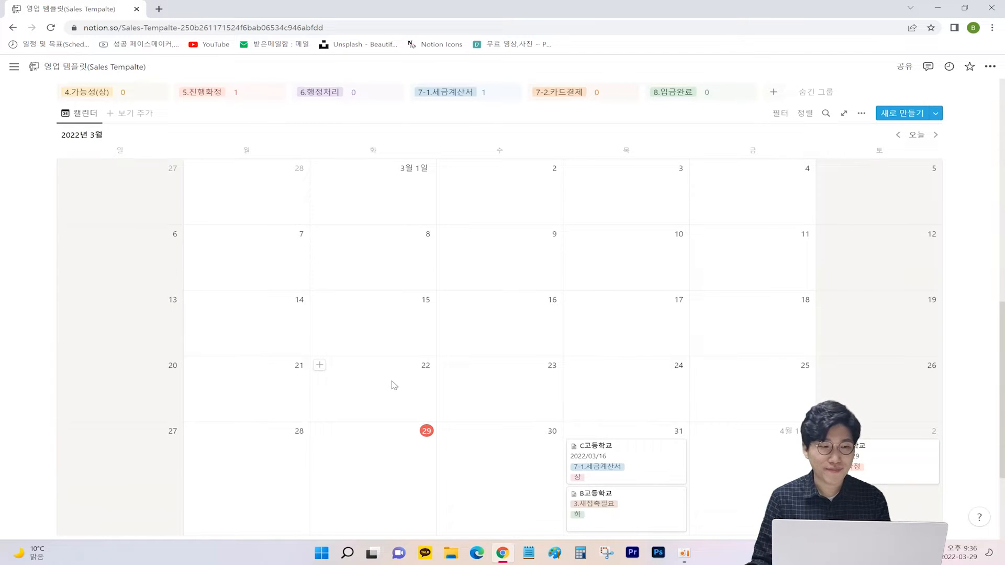
scroll(394, 385, up, 12)
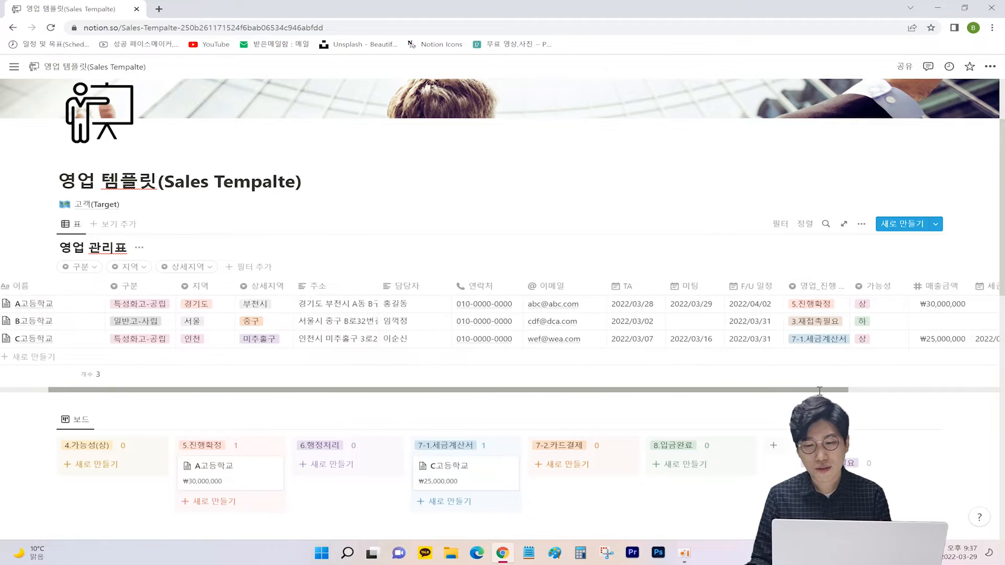
scroll(791, 319, right, 3)
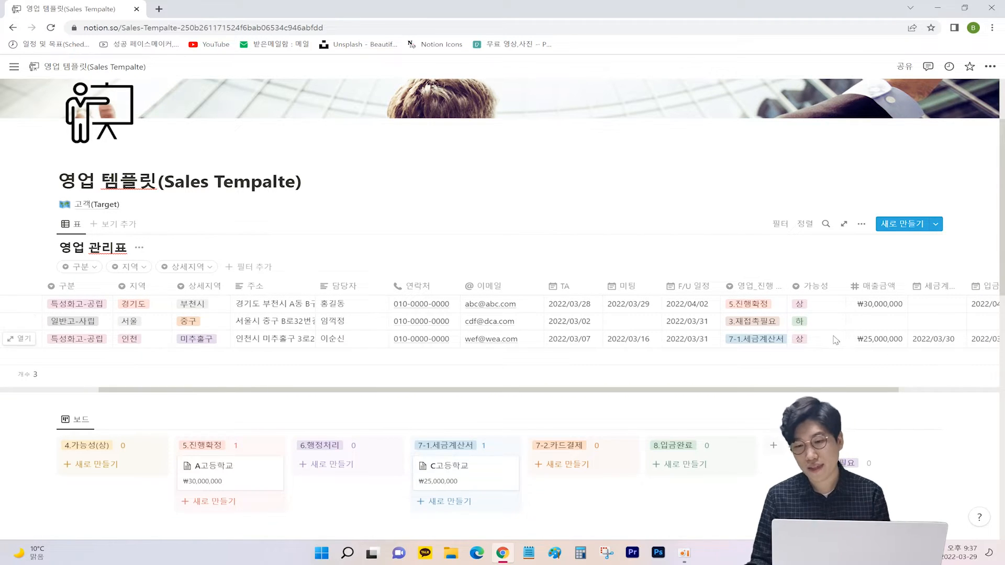
scroll(835, 341, right, 2)
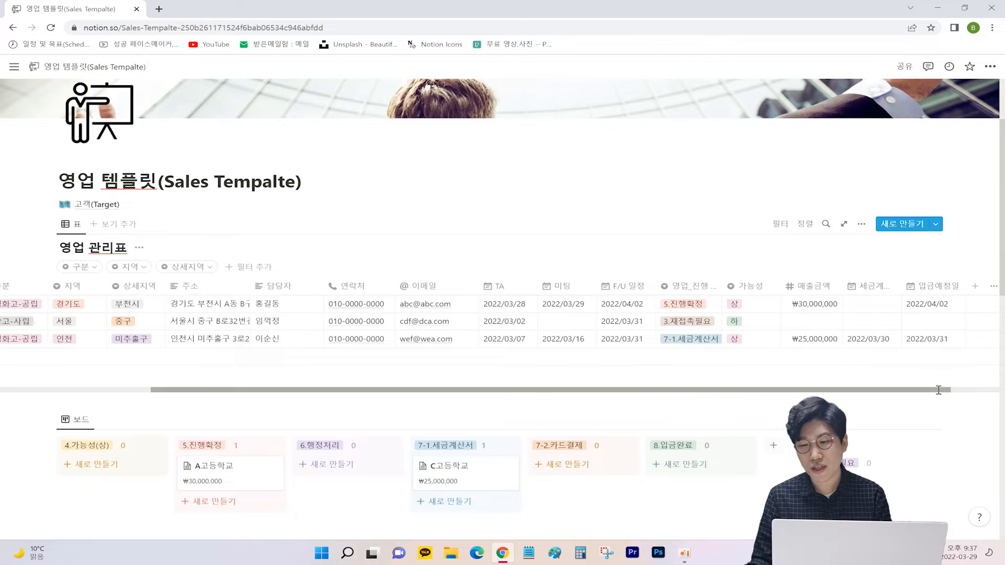
scroll(939, 387, right, 2)
scroll(715, 384, left, 4)
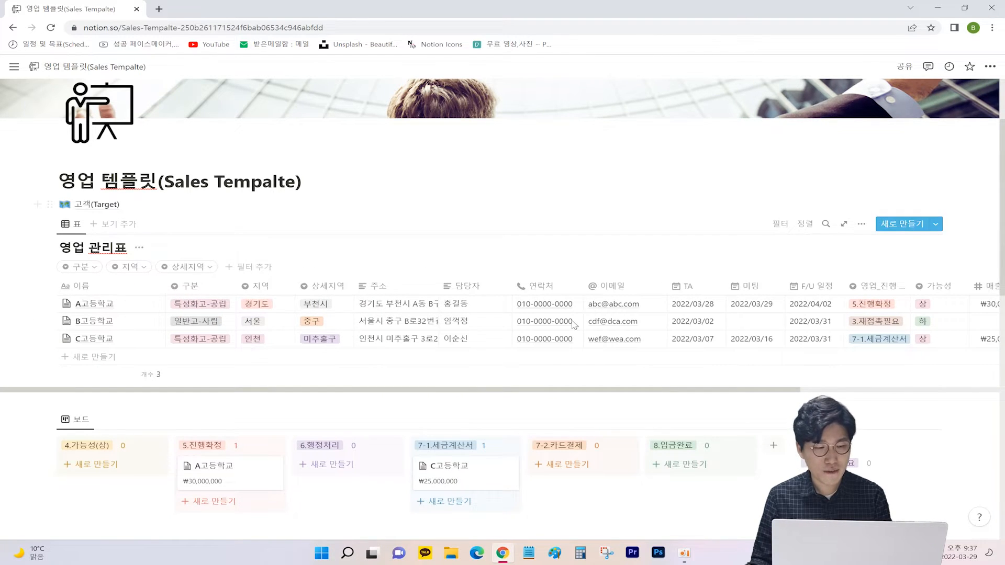
scroll(108, 359, down, 3)
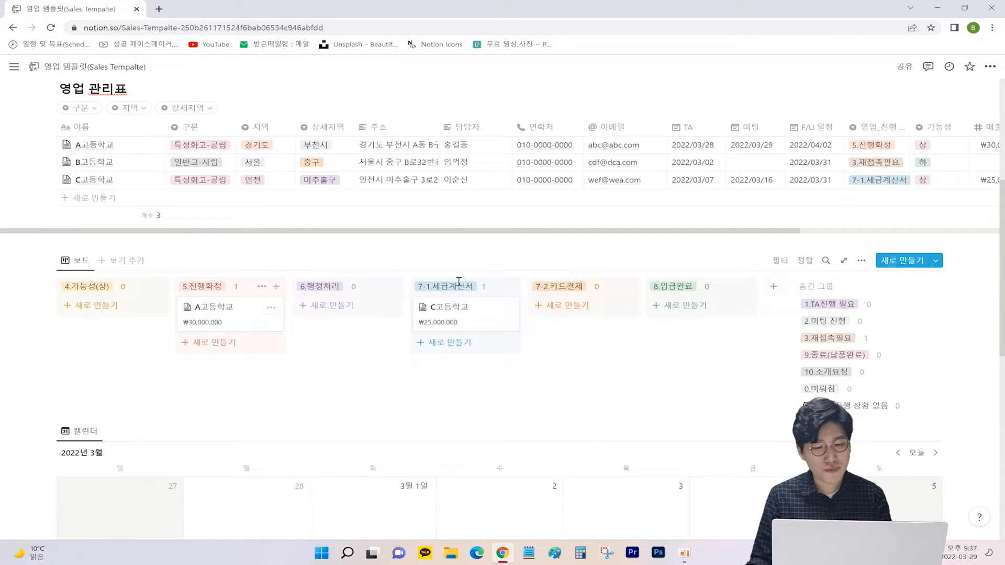
scroll(496, 312, down, 6)
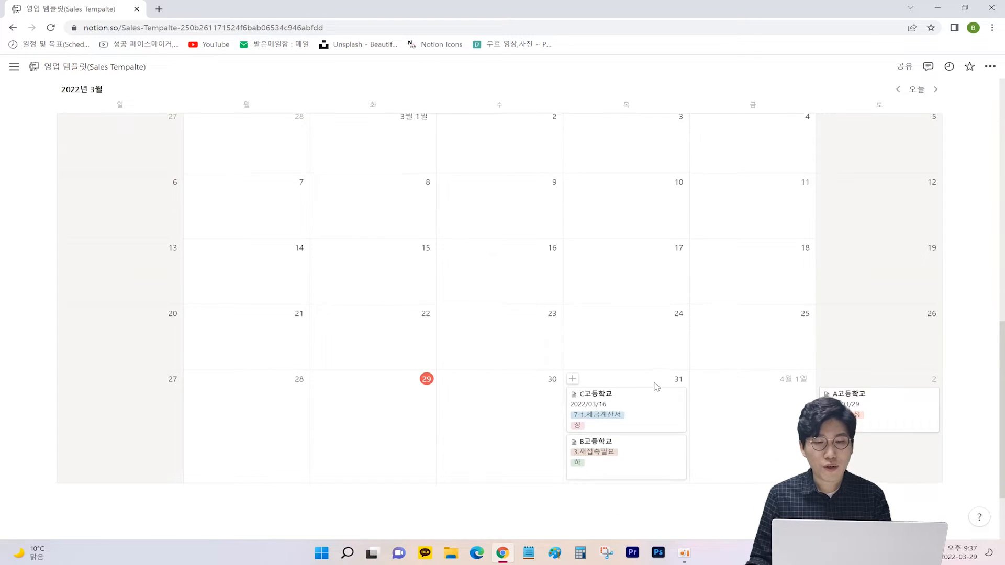
scroll(656, 377, up, 1)
scroll(656, 377, down, 1)
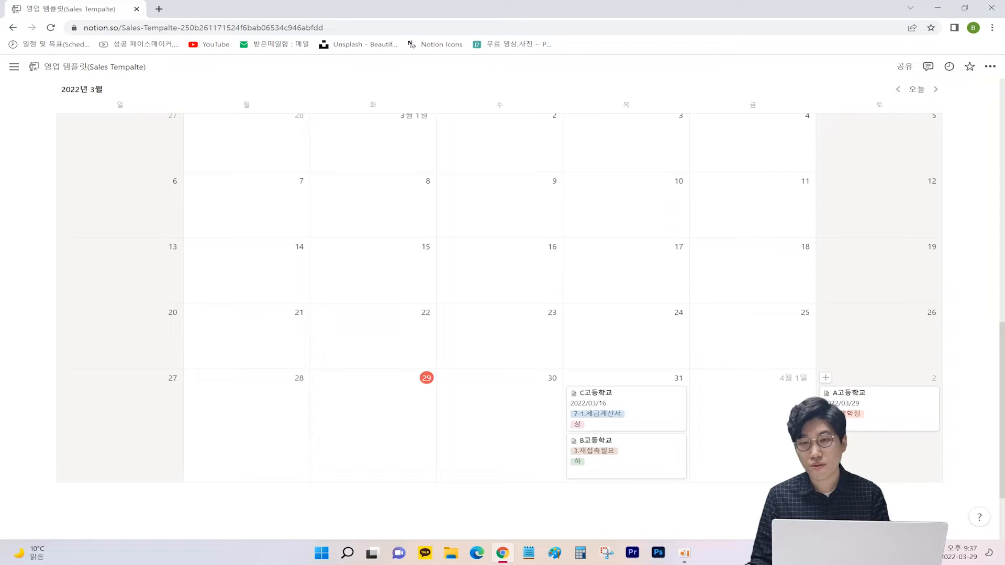
scroll(768, 432, up, 1)
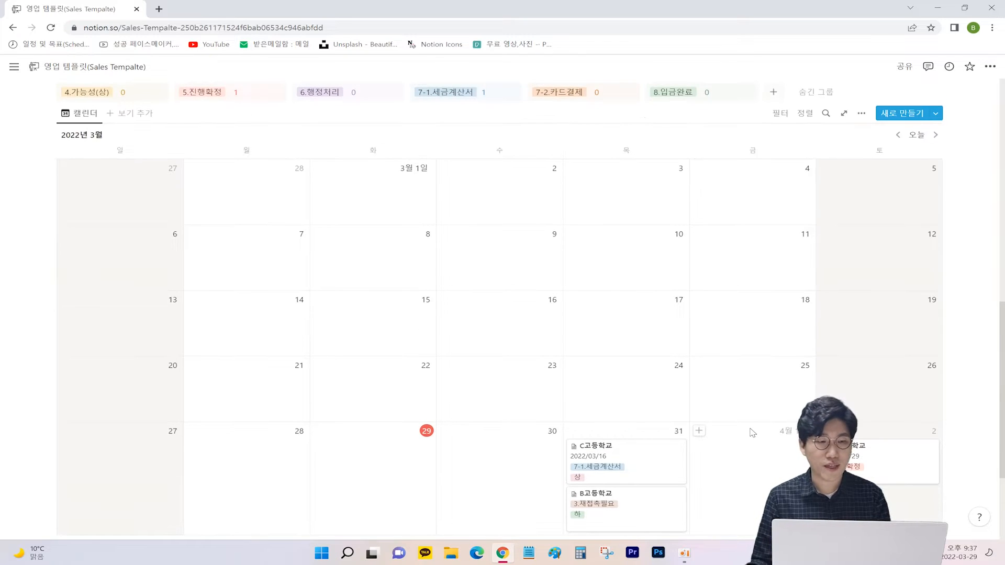
scroll(696, 419, up, 8)
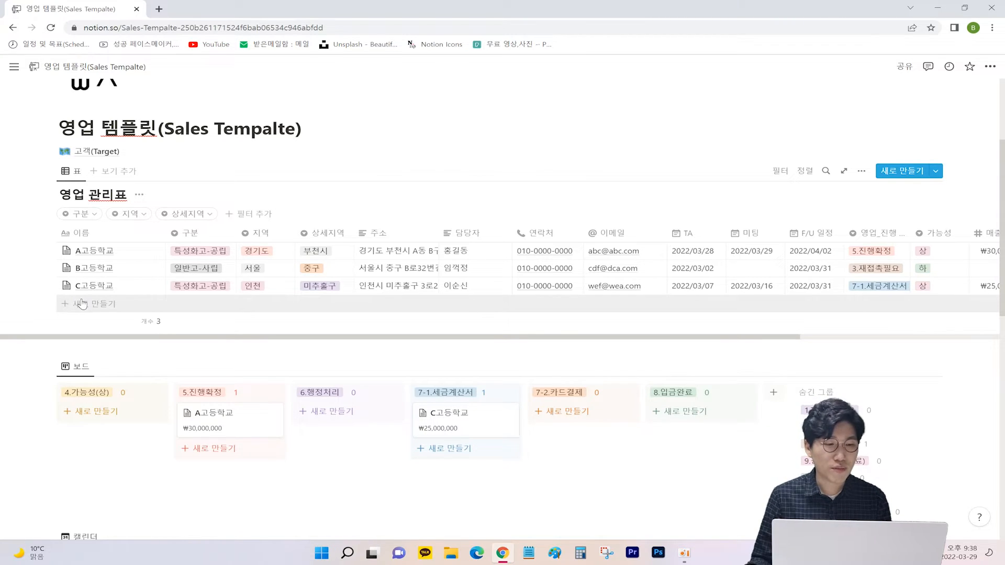
Step: Add a new row named D고등학교 and set its 구분 to 일반고-공립
click(81, 304)
text(ㅇ)
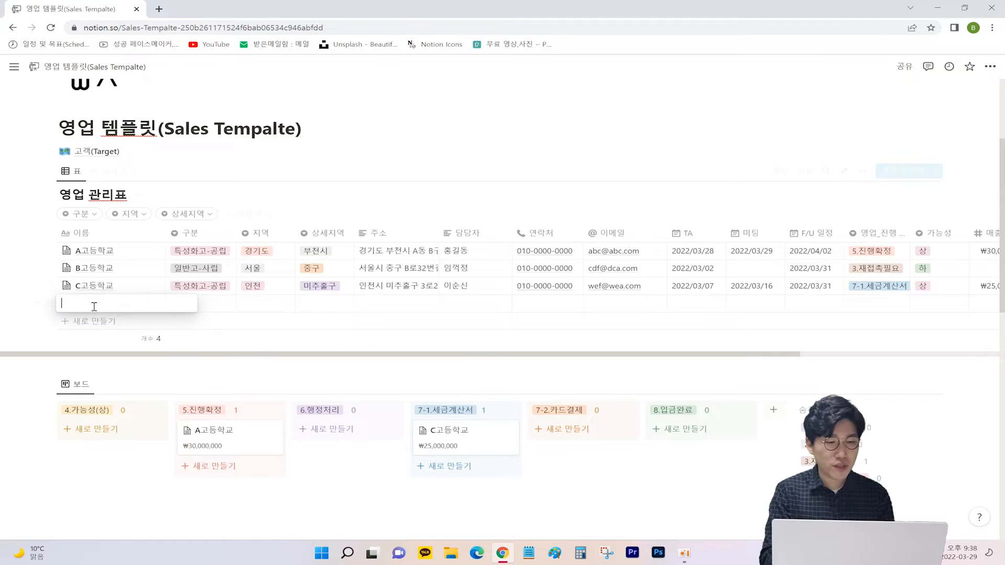
key(BackSpace)
text(D고등학교)
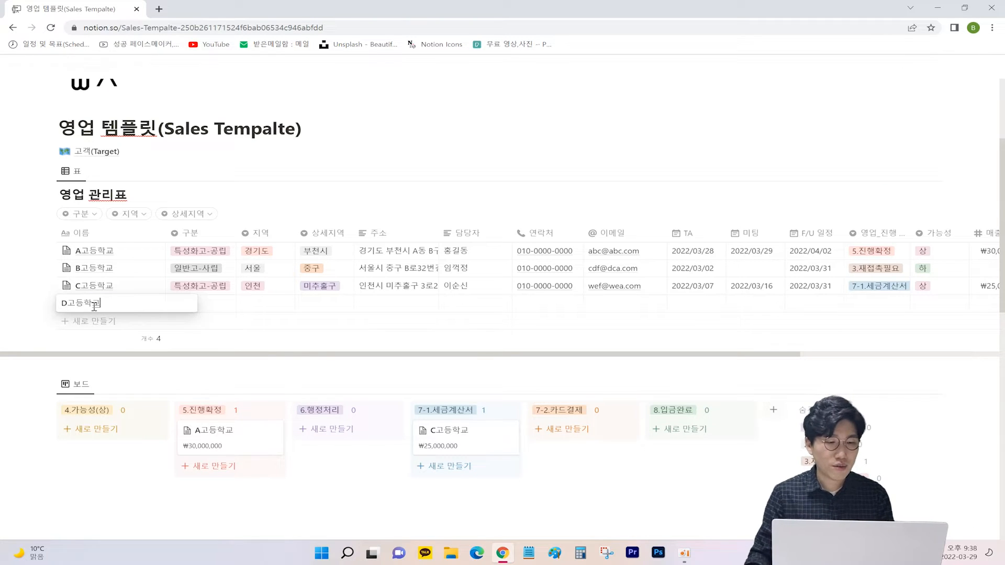
click(223, 305)
click(223, 304)
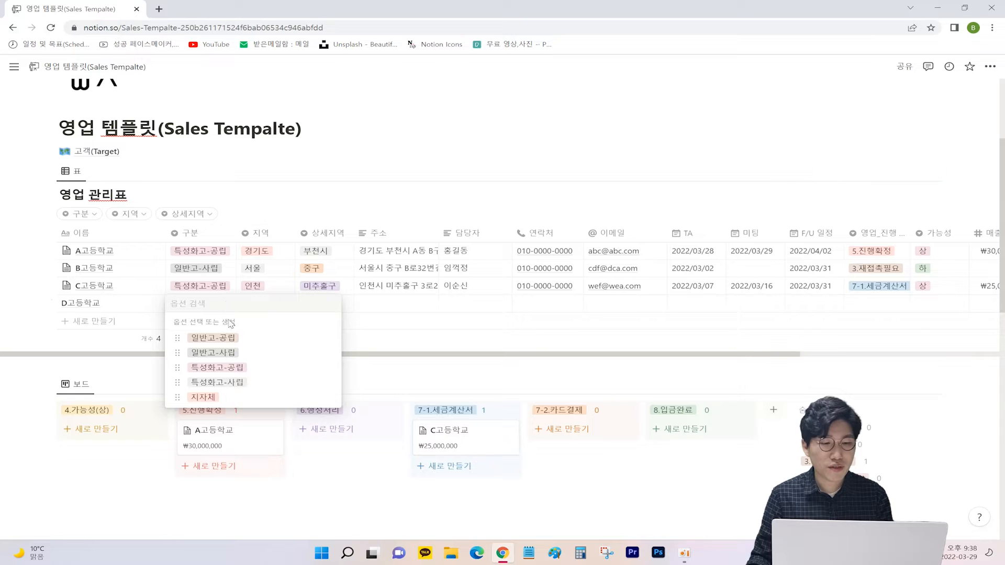
click(329, 337)
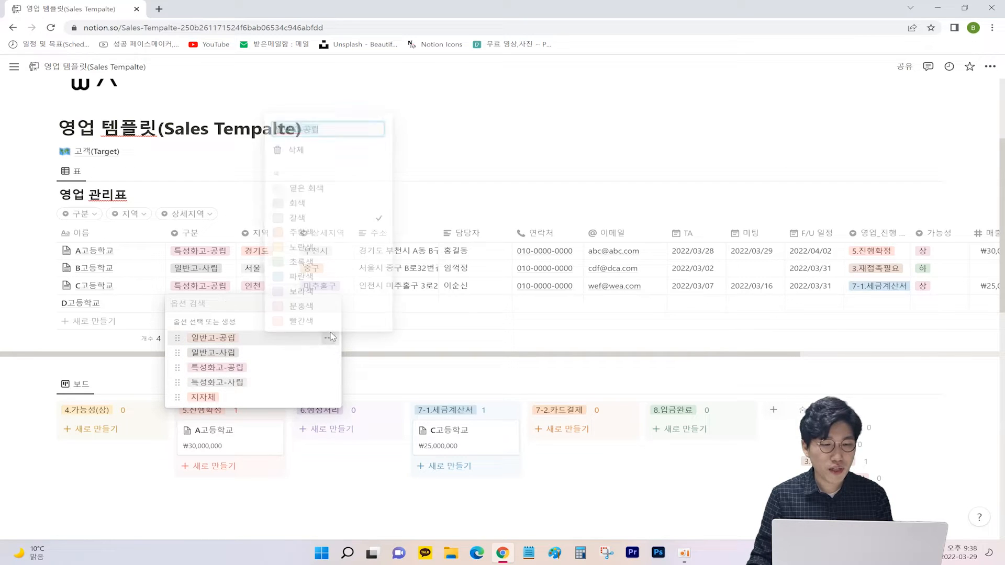
text(AAA)
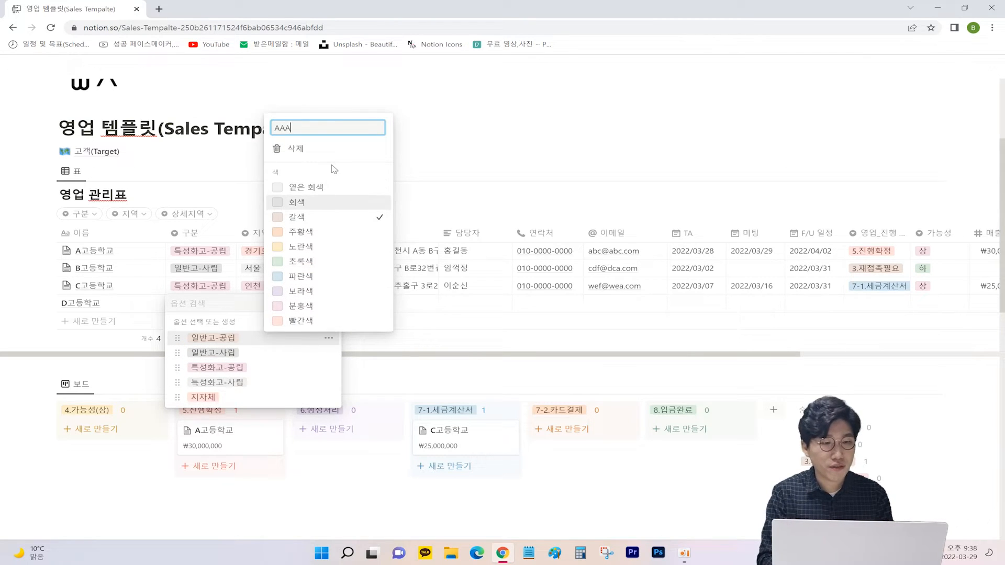
key(ctrl+z)
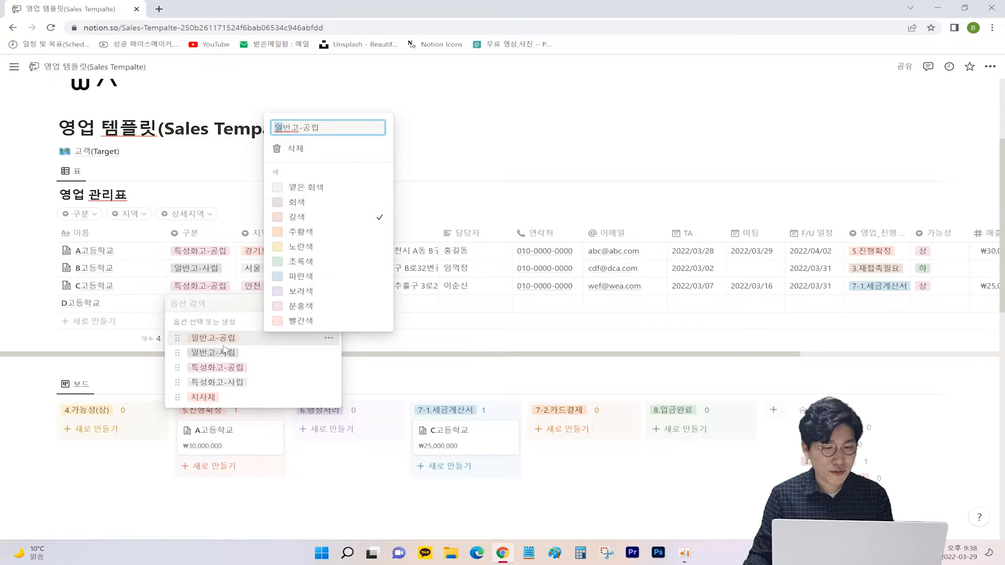
key(Escape)
click(251, 338)
Step: Create 부산시 and 대구시 region options and set D고등학교's 지역 to 대구시
key(Right)
key(Return)
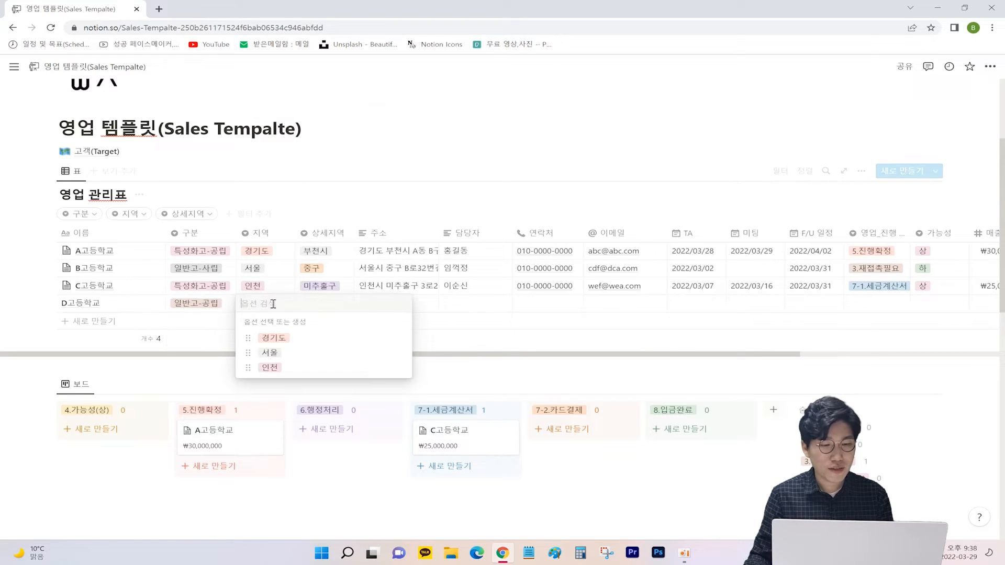
click(277, 343)
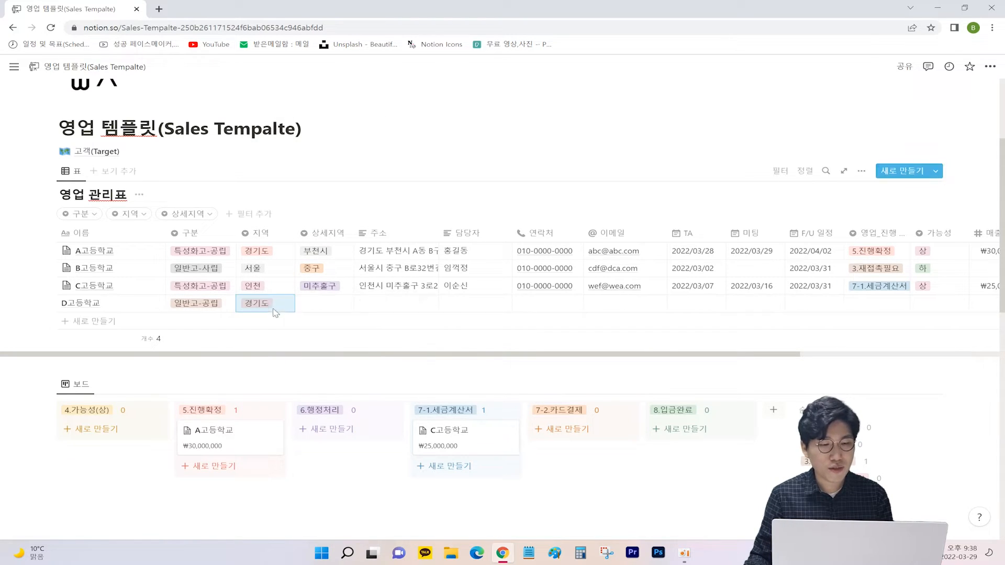
click(280, 304)
text(q)
key(BackSpace)
text(부산시)
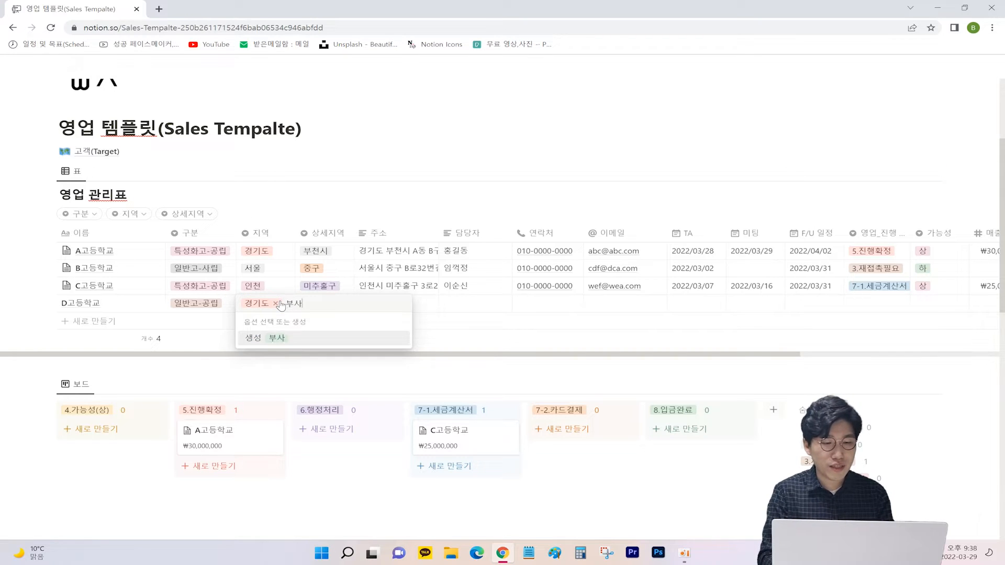
key(Return)
click(281, 304)
text(대구시)
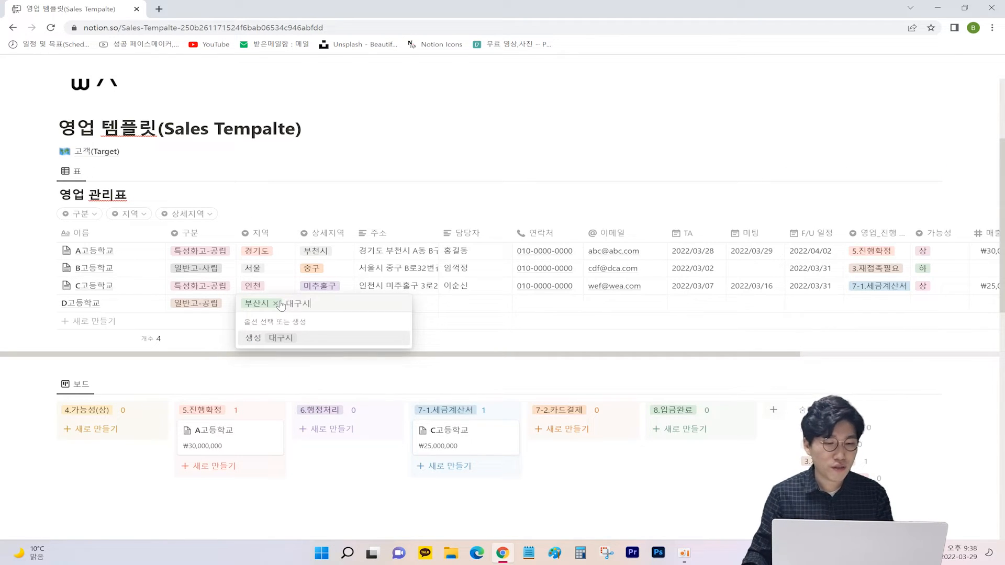
key(Return)
click(281, 304)
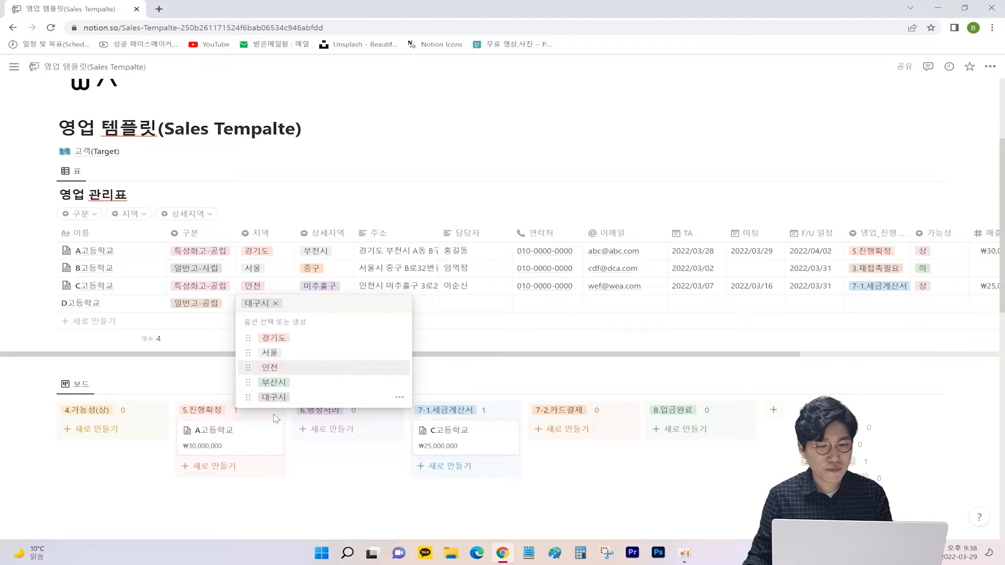
key(Escape)
Step: Set 상세지역 to 남구, enter the street address, and fill in the 담당자 name
click(330, 307)
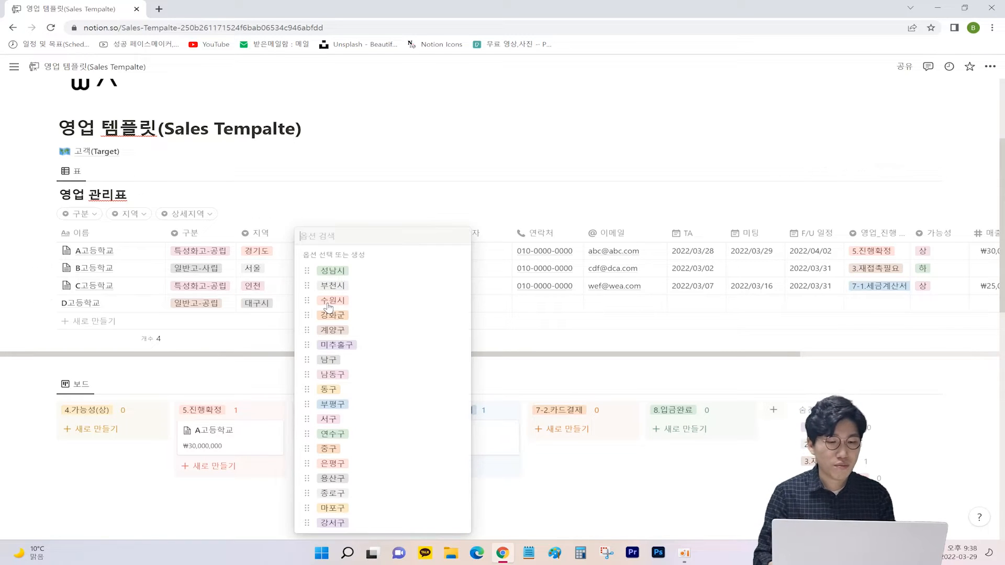
click(331, 361)
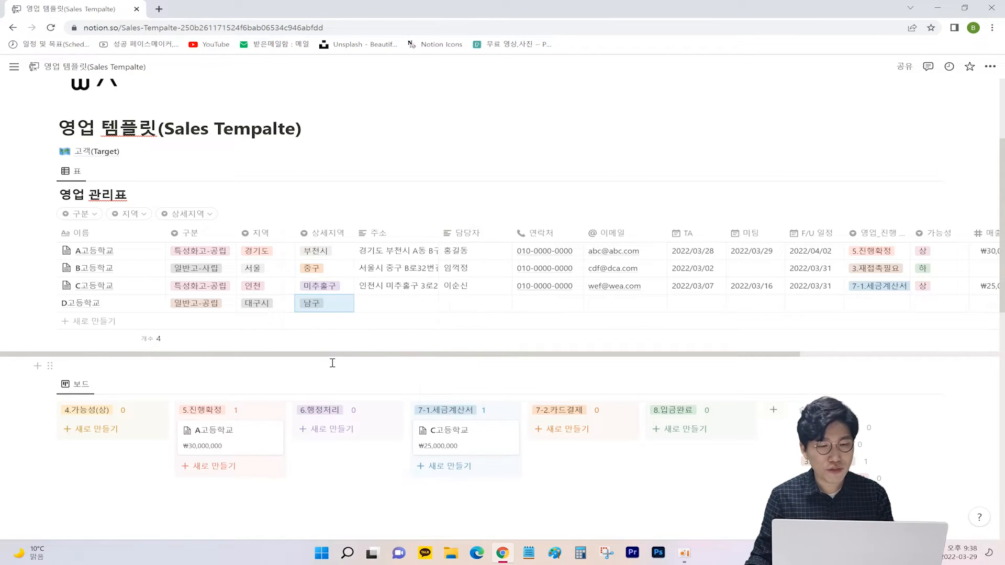
click(378, 303)
text(ㄷ)
text(대구시 남구 ㅇ)
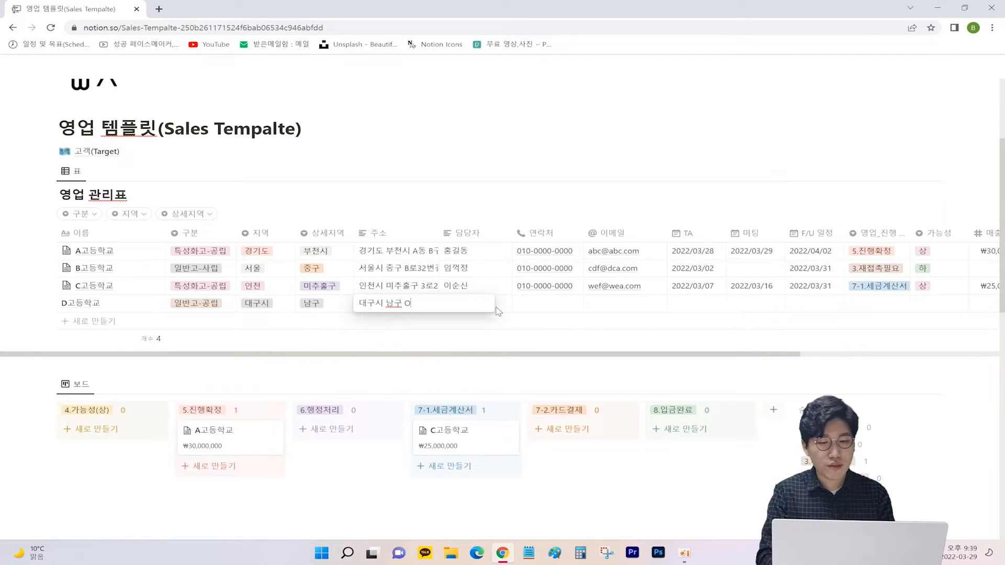
text(ㅇ로3ㄱ)
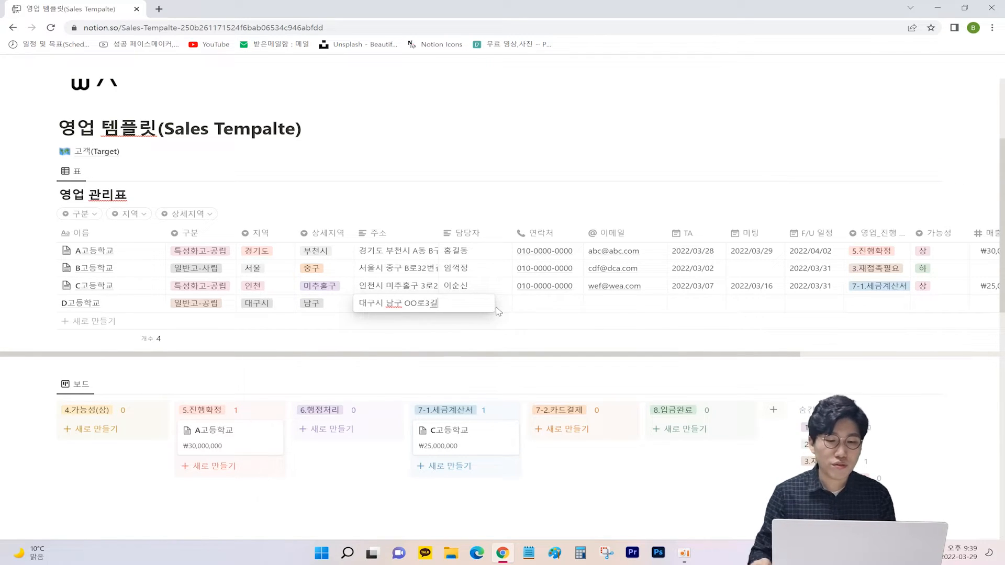
key(Return)
click(491, 305)
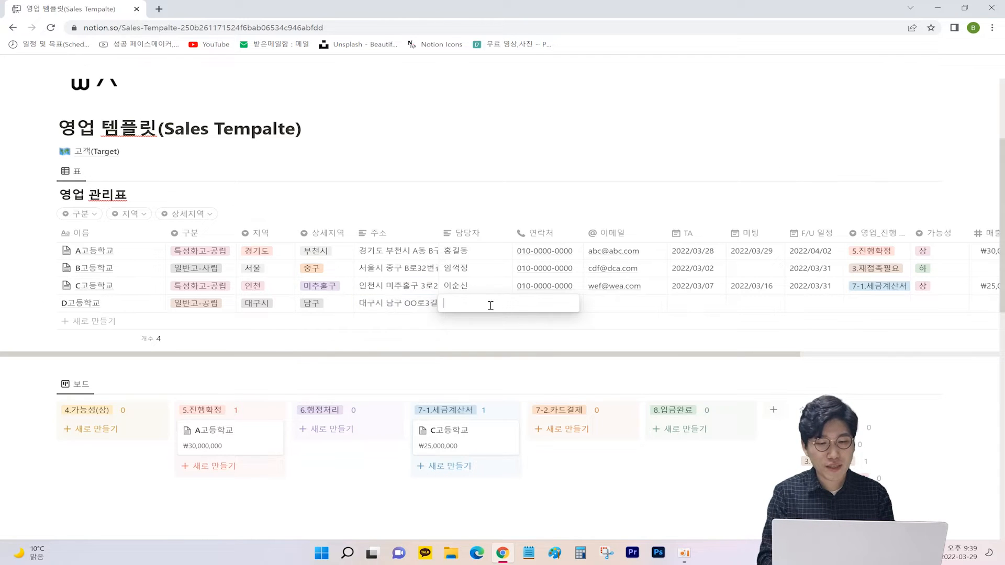
text(ㅂㅣ트킴)
key(Return)
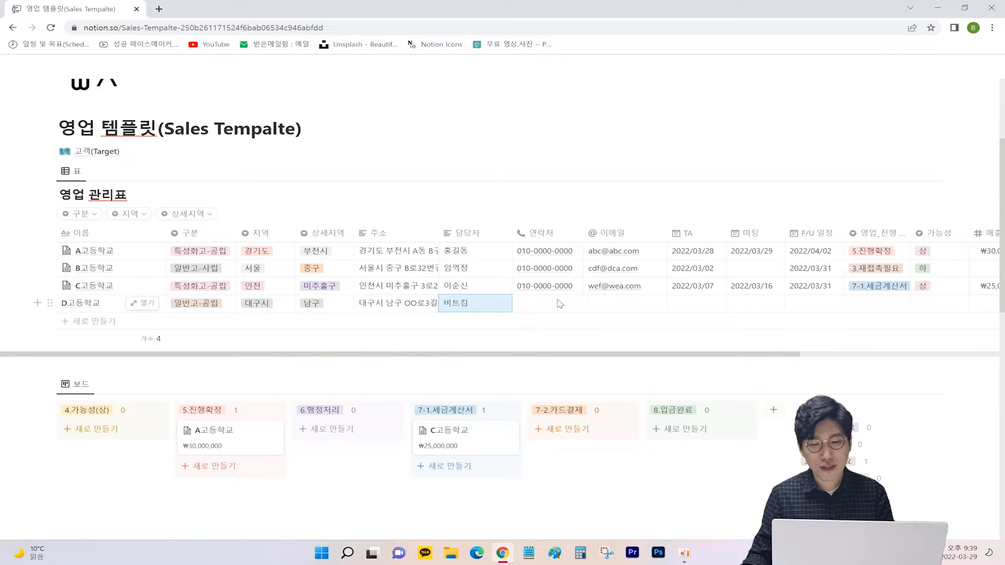
Step: Fill in D고등학교's contact phone number and e-mail address
click(558, 303)
text(010)
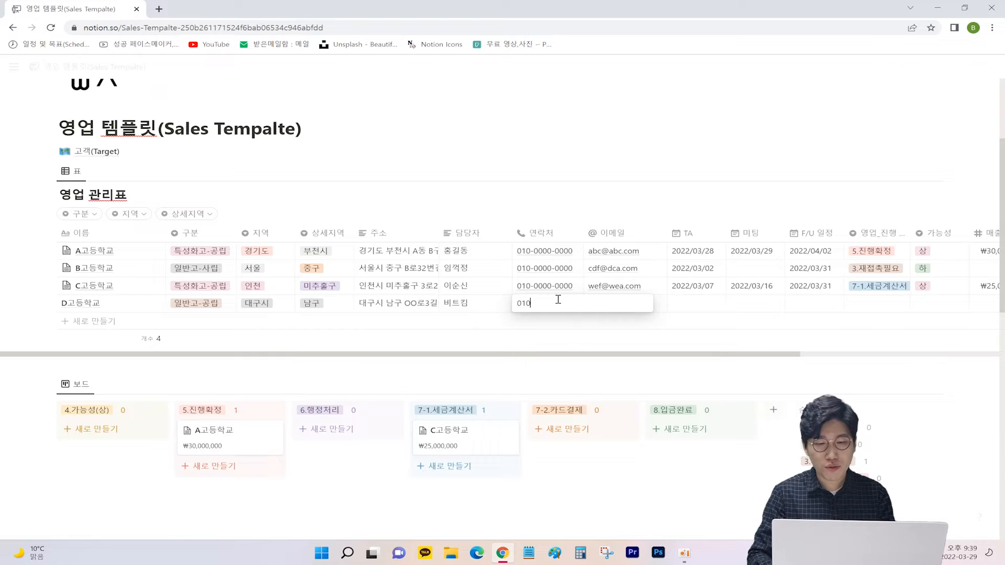
text(-0000-000)
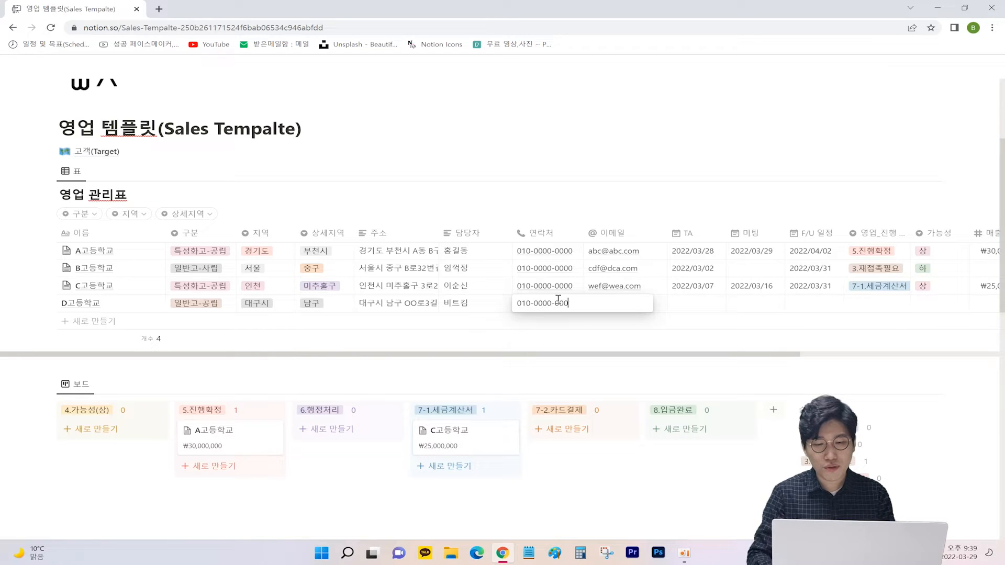
text(0)
key(Return)
click(603, 305)
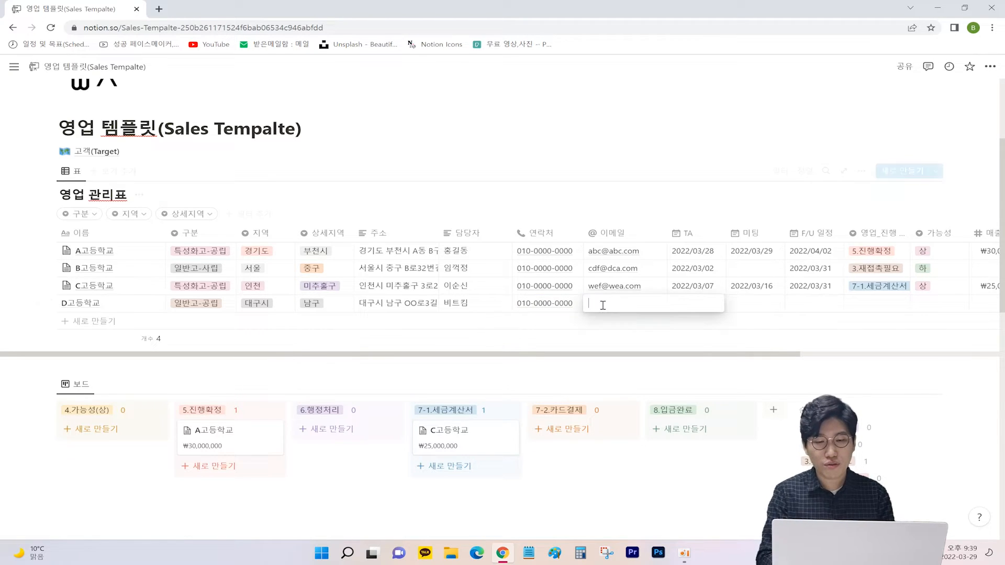
text(dear@dear.com)
key(Return)
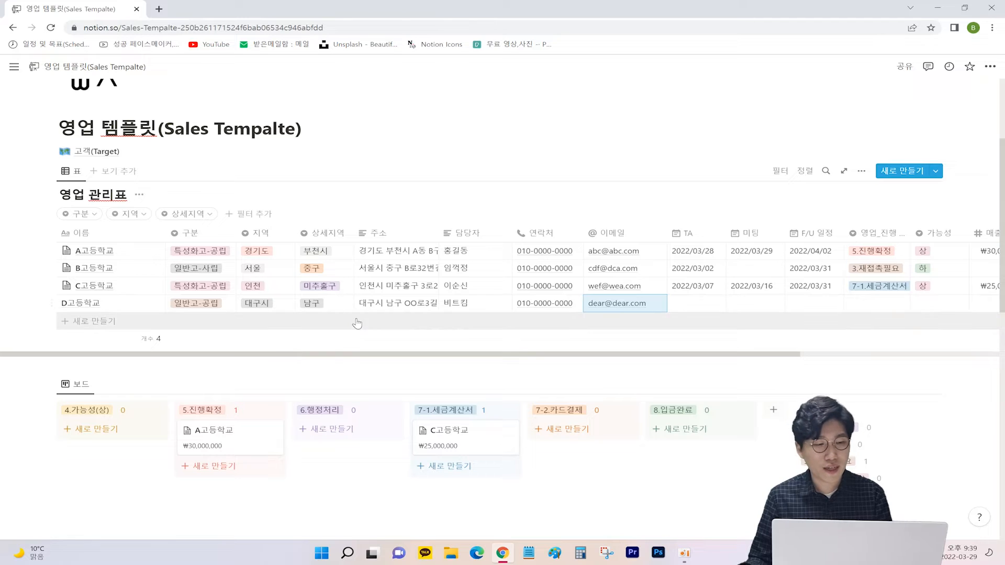
click(133, 304)
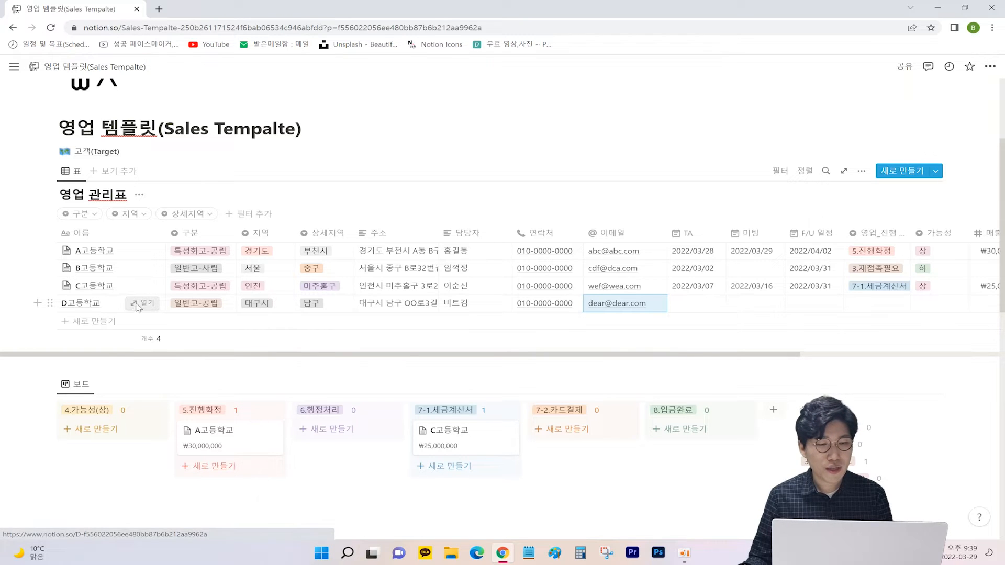
Step: Apply the 영업 기록 템플릿 to D고등학교's page and set the TA date to 2022/03/29
scroll(390, 314, down, 5)
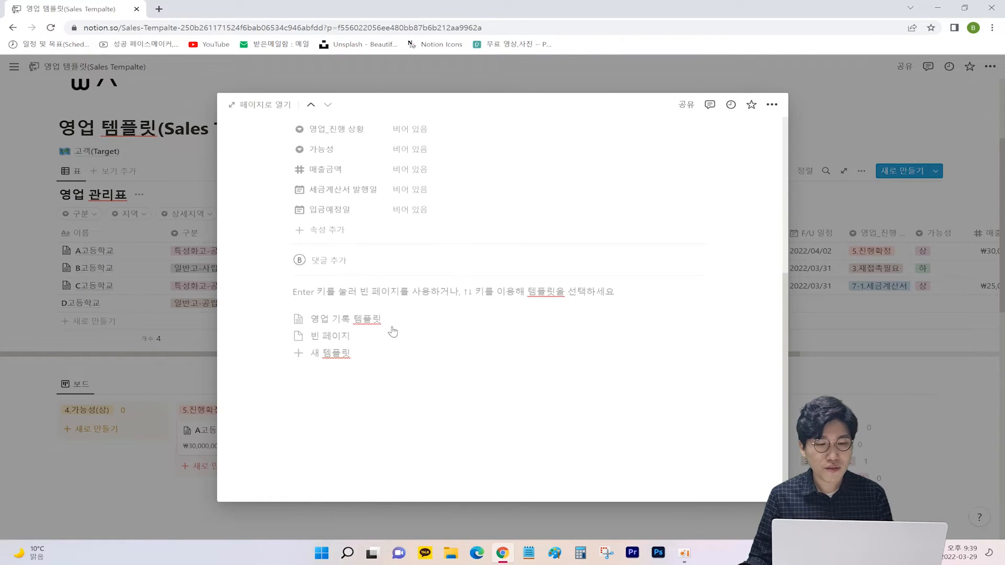
click(350, 318)
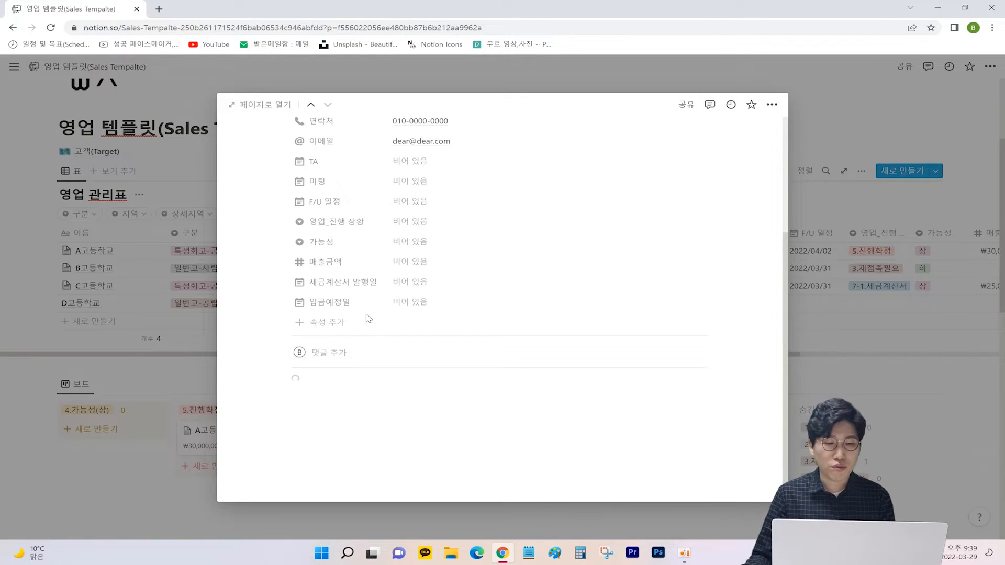
scroll(411, 355, down, 2)
scroll(432, 384, up, 2)
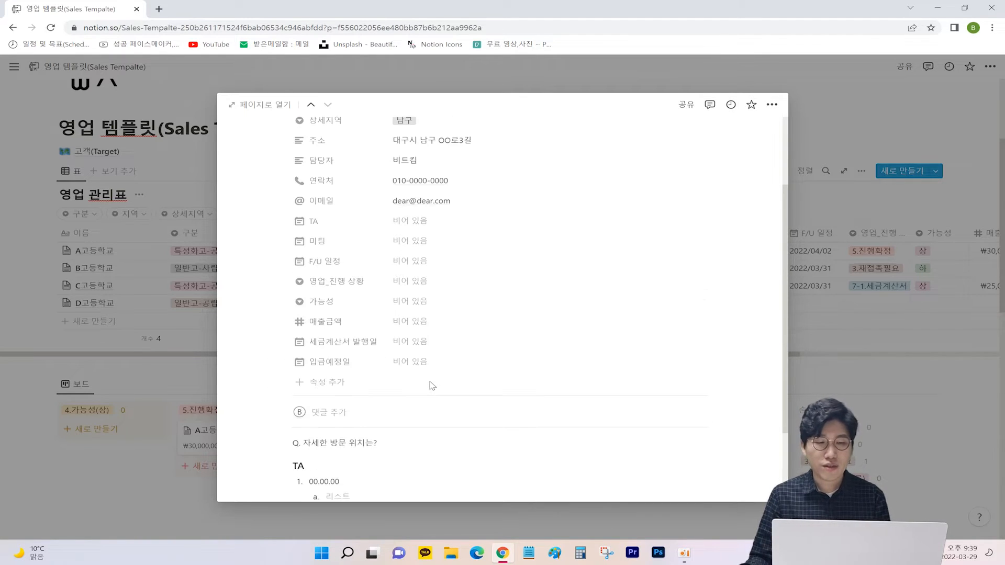
scroll(432, 386, down, 1)
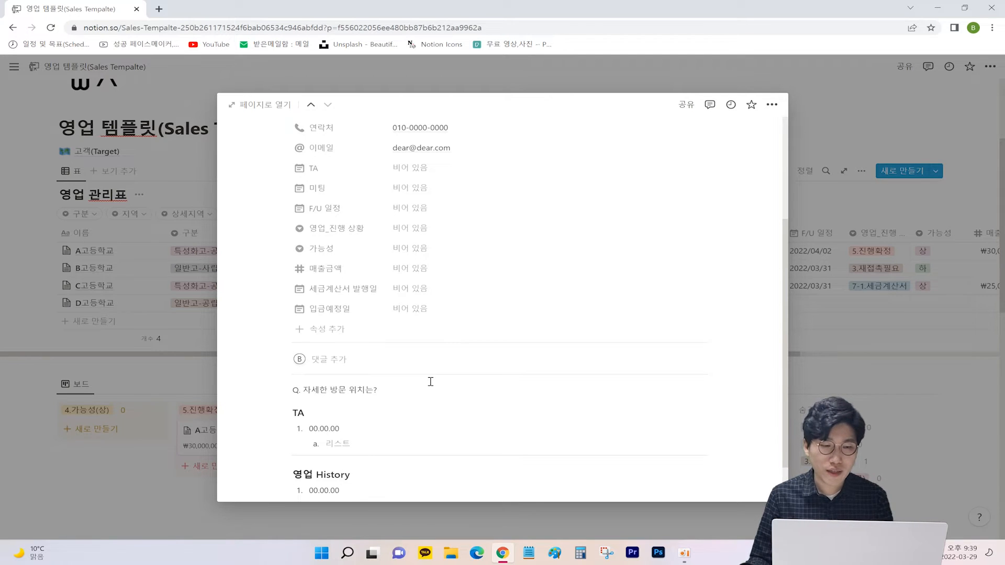
click(407, 168)
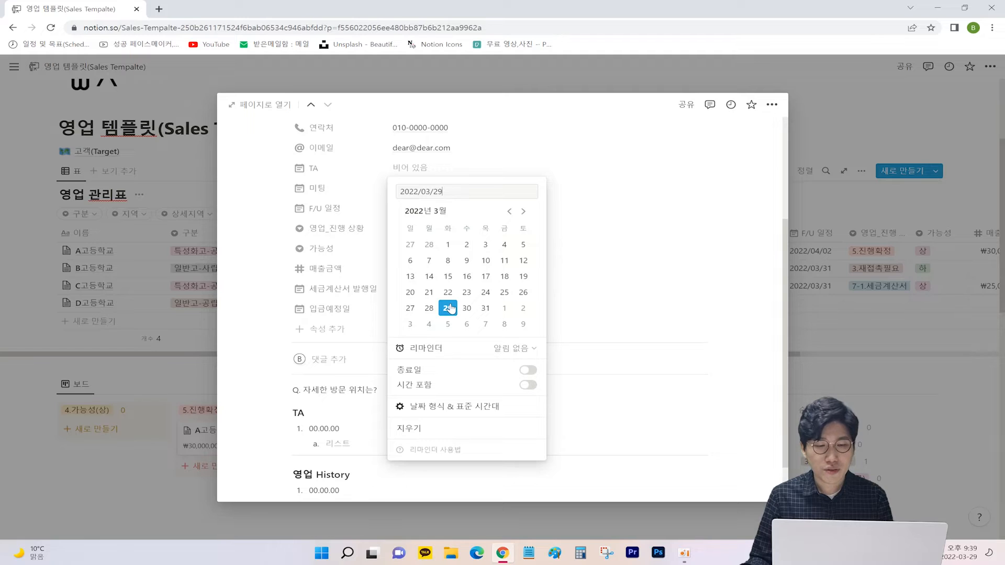
click(451, 309)
click(628, 227)
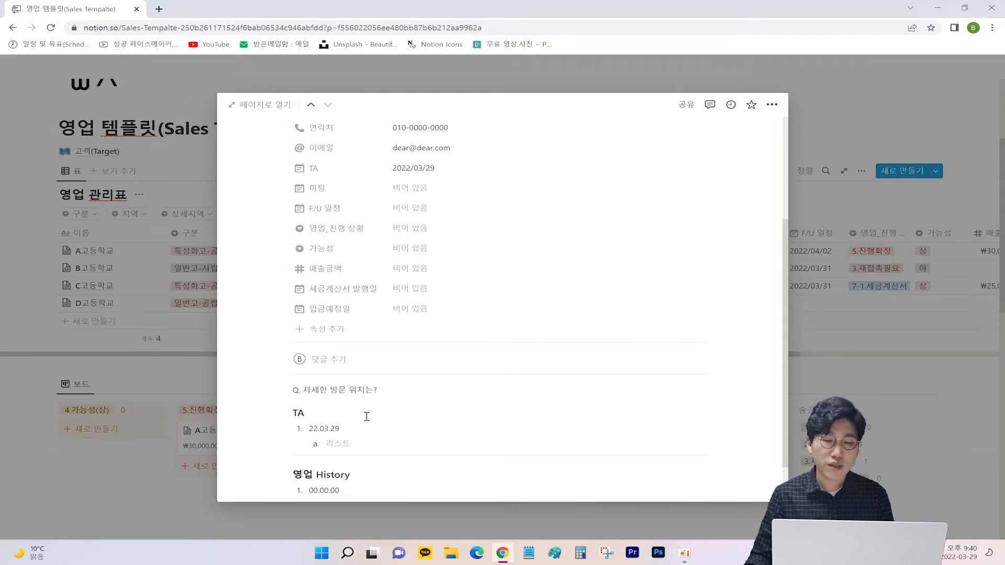
Step: Note under TA that the first call went well and a meeting is set for 04.01
click(343, 446)
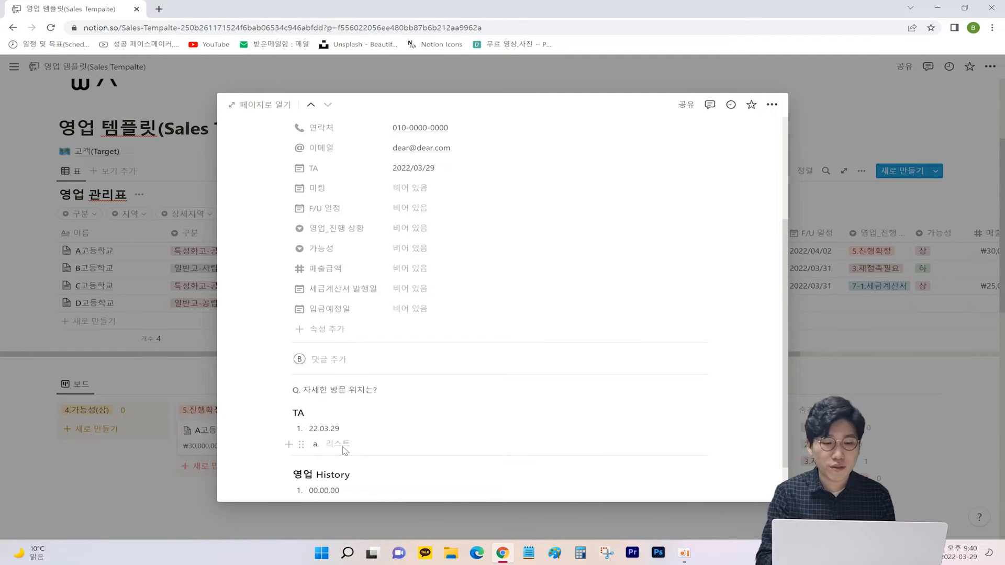
text(최초제)
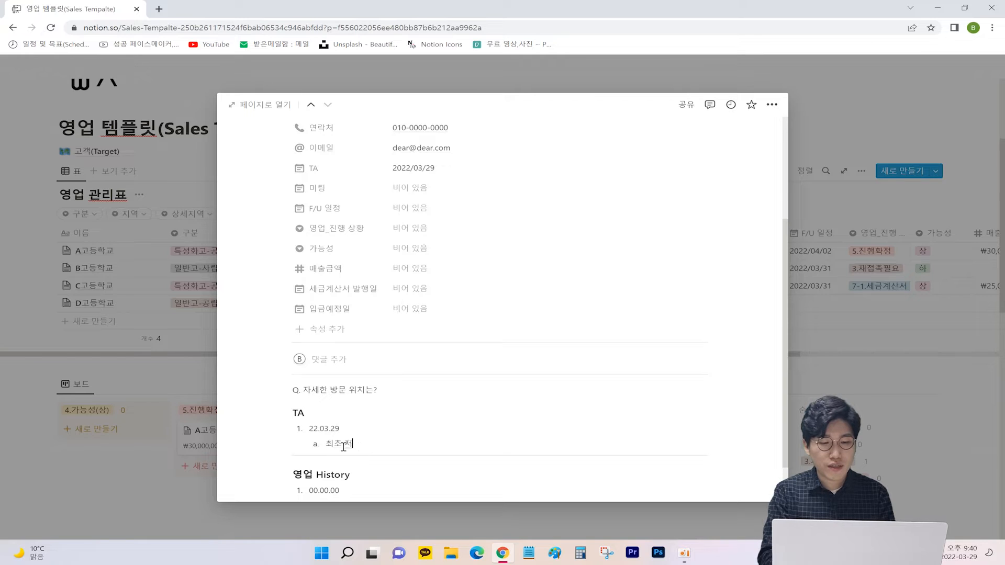
text(화를 했는데, 반의)
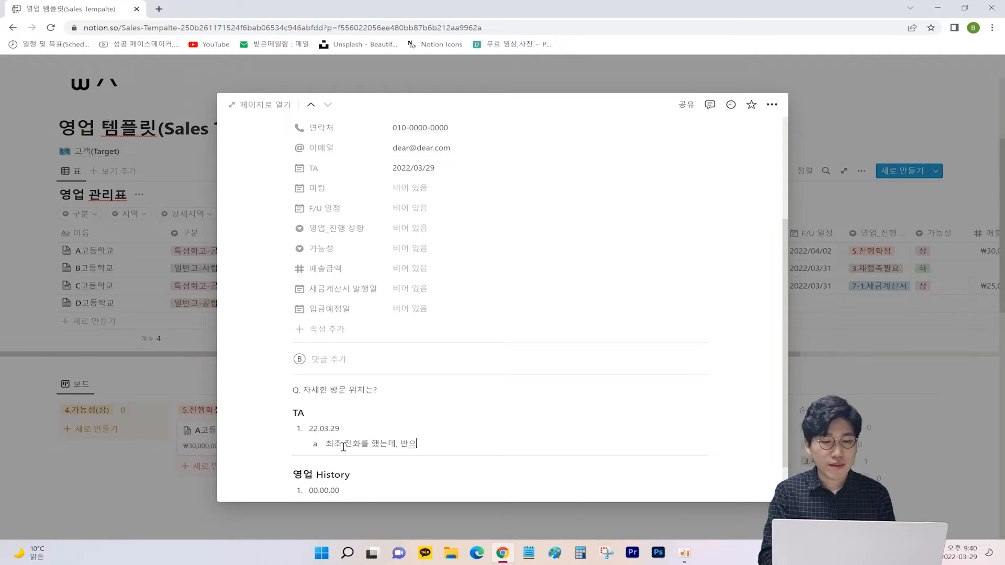
text(이 나쁘지 않았다.)
key(Return)
text(그래서)
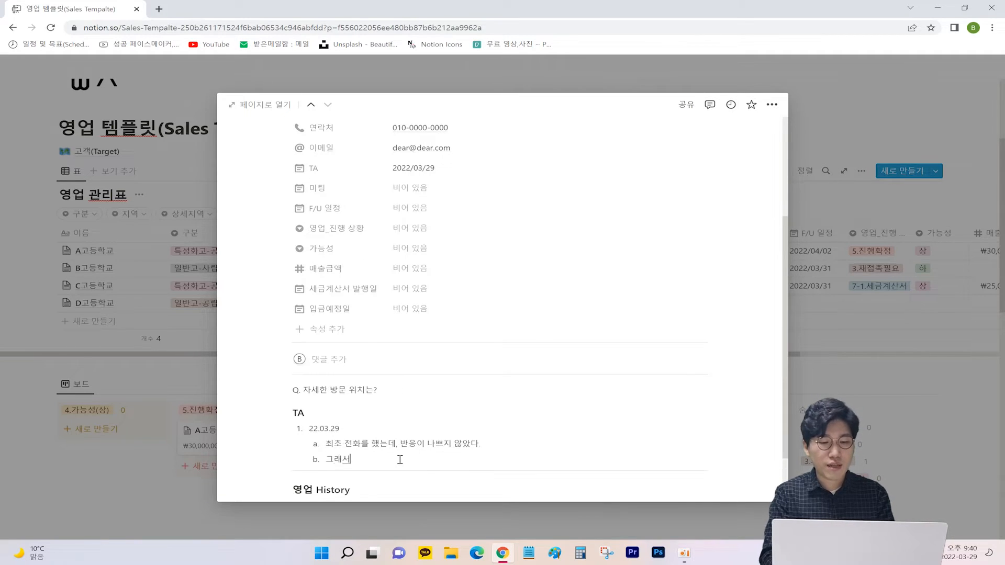
text( 04.01에 미팅을 진애)
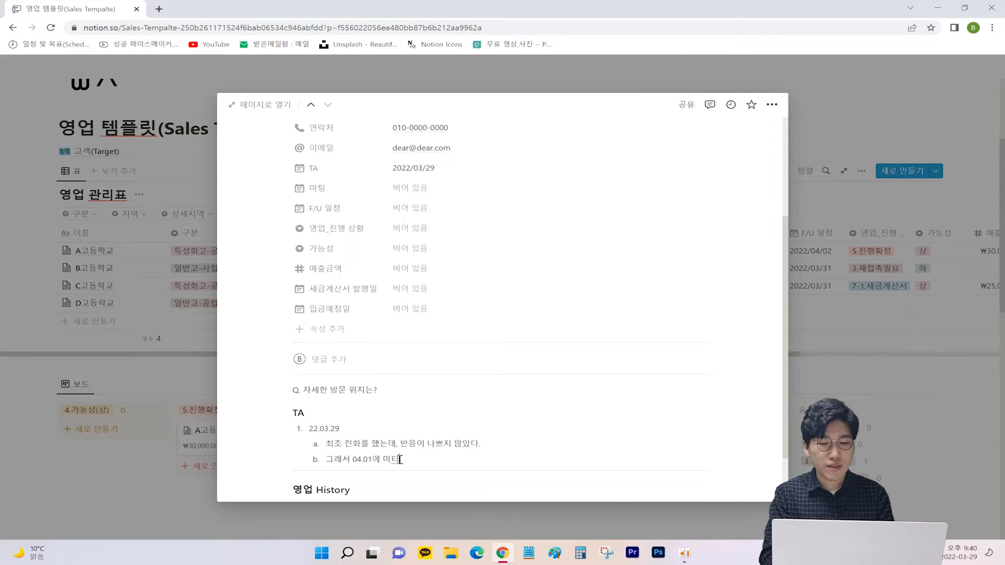
text(하기로 하였음.)
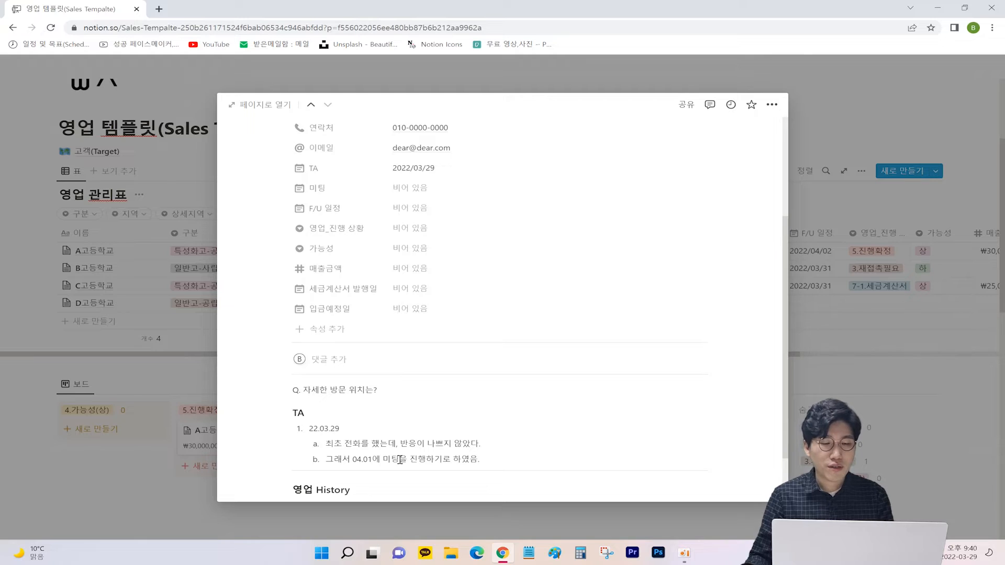
Step: Set both the 미팅 date and the F/U 일정 to 2022/04/01
click(407, 194)
click(505, 328)
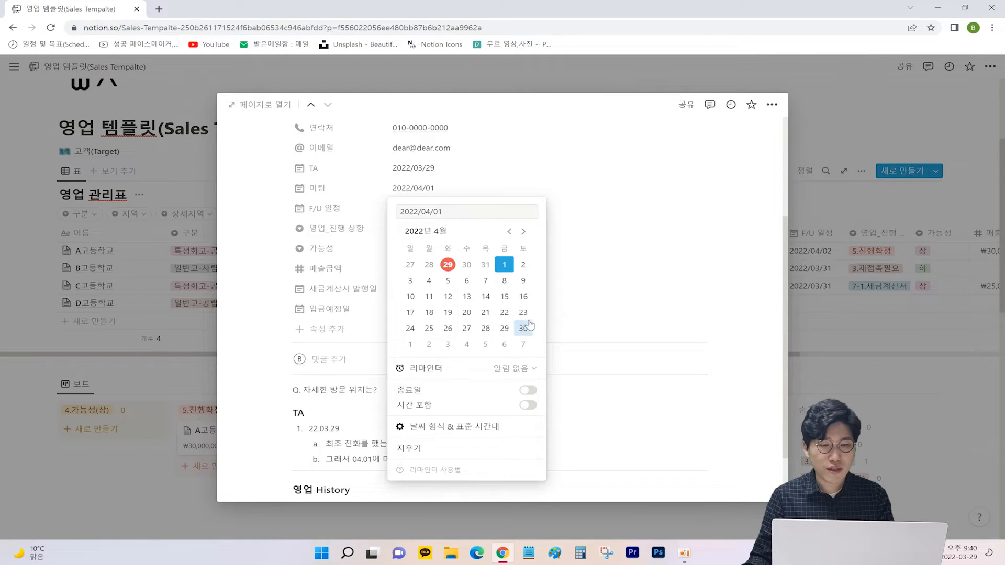
click(636, 291)
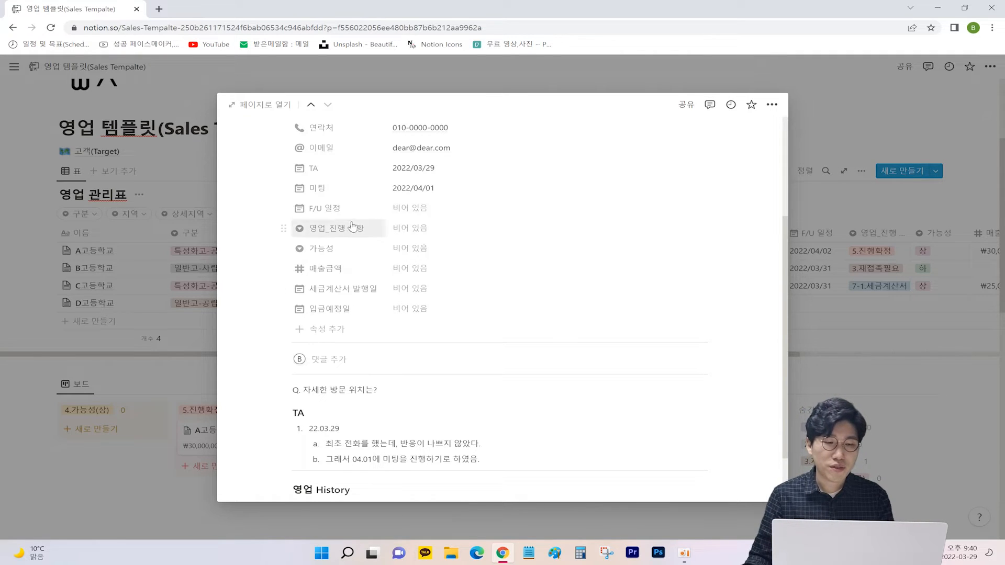
click(432, 208)
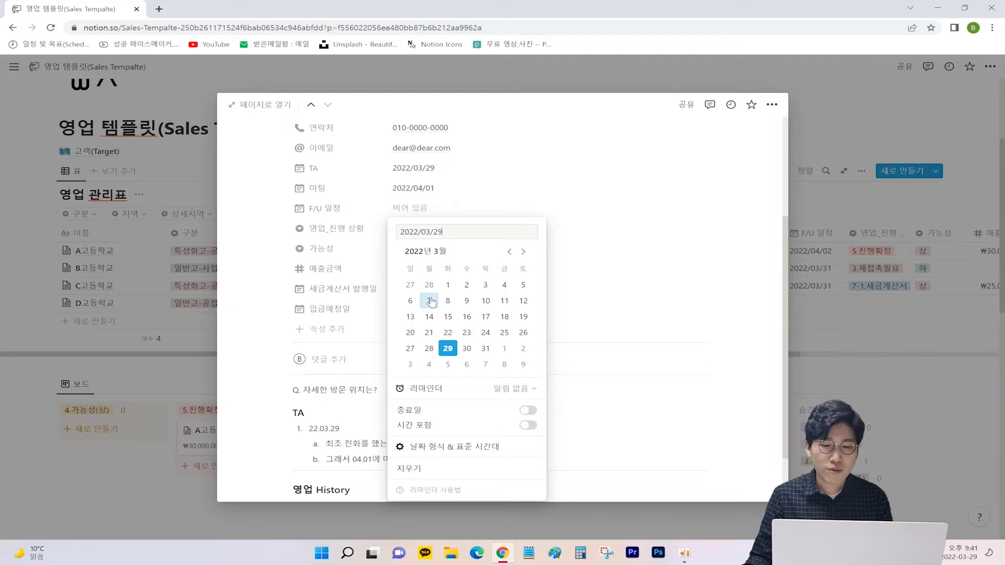
click(506, 352)
click(629, 238)
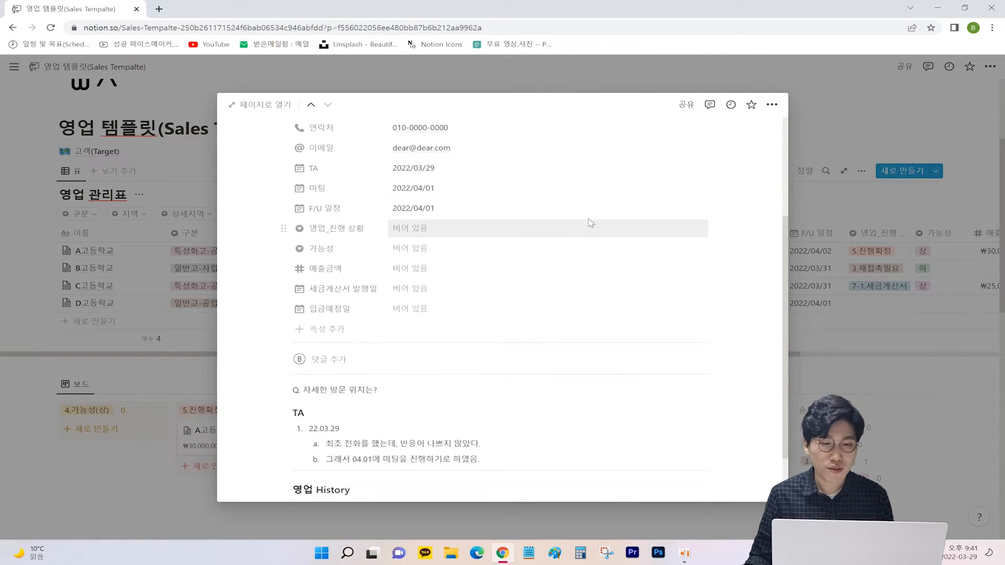
click(428, 230)
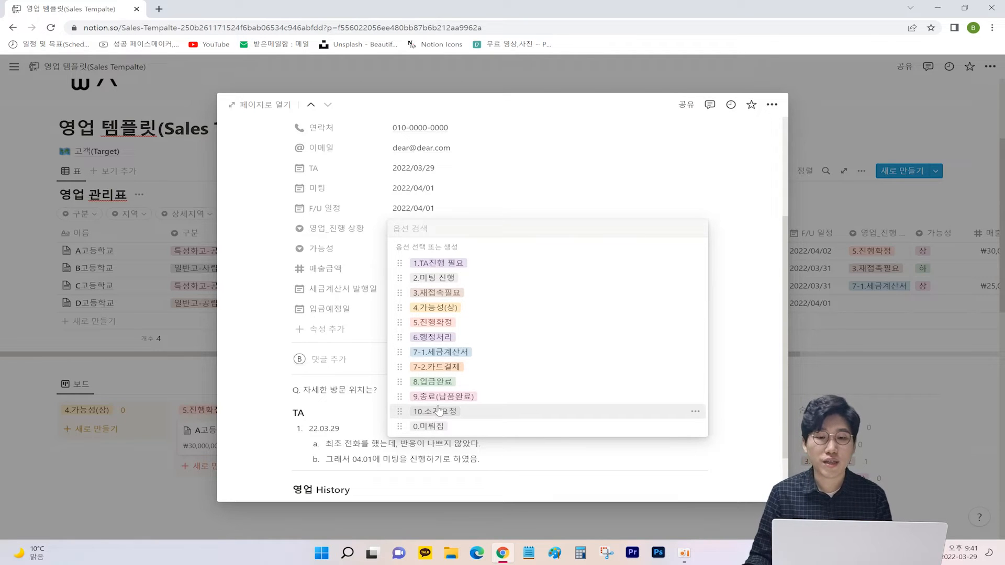
Step: Choose 2.미팅 진행 as D고등학교's 영업_진행 상황 and 중 as its 가능성
click(696, 280)
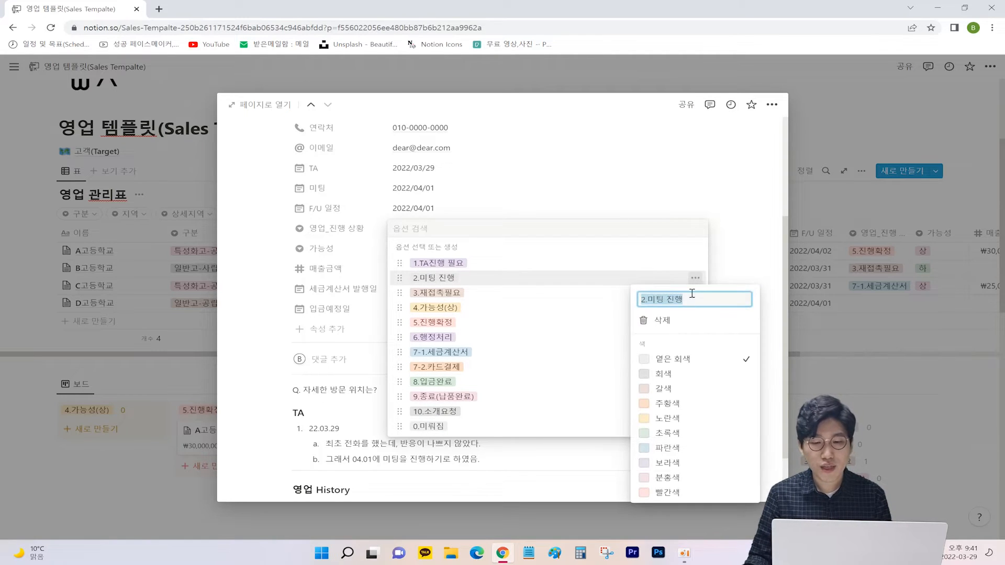
click(595, 316)
click(695, 292)
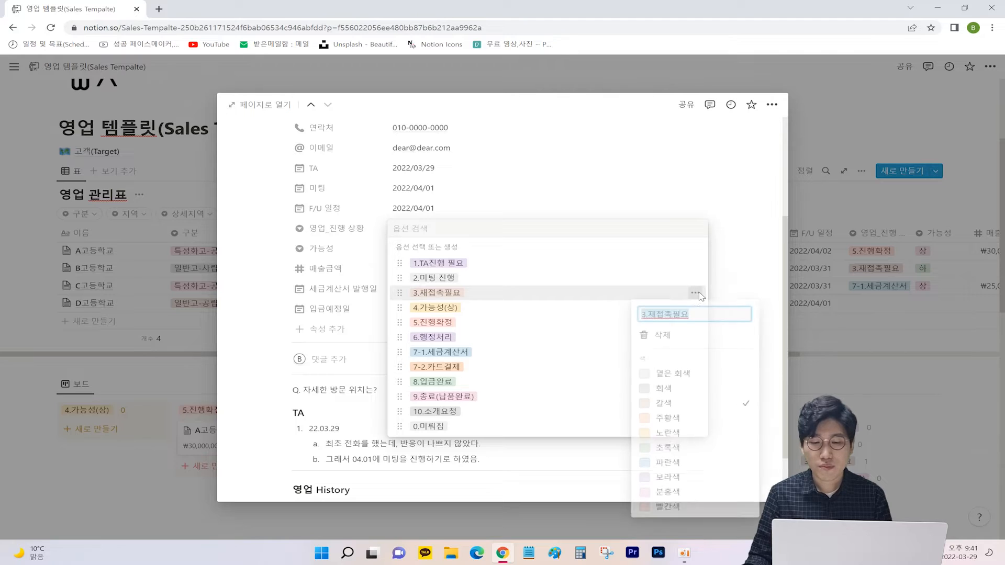
click(574, 309)
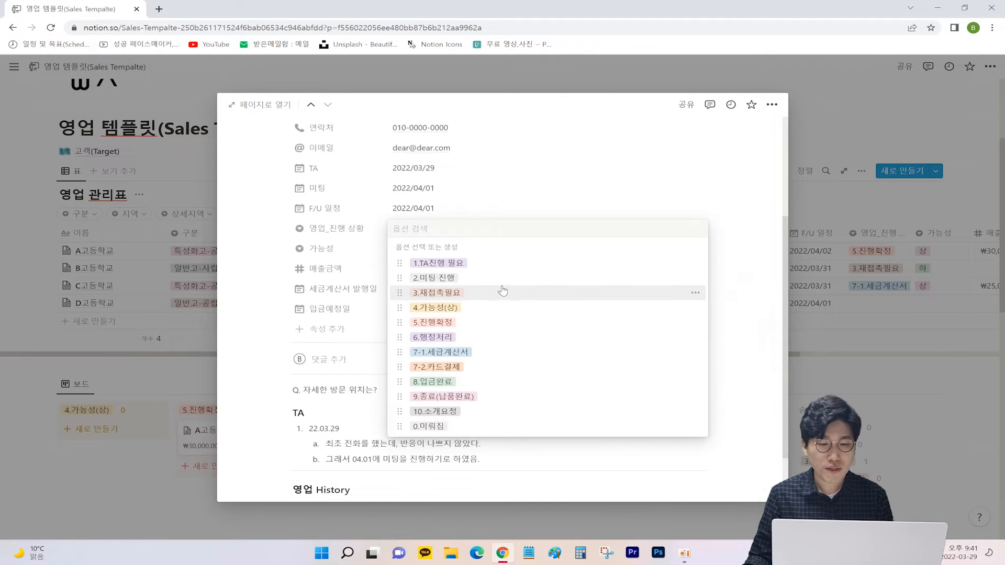
click(449, 282)
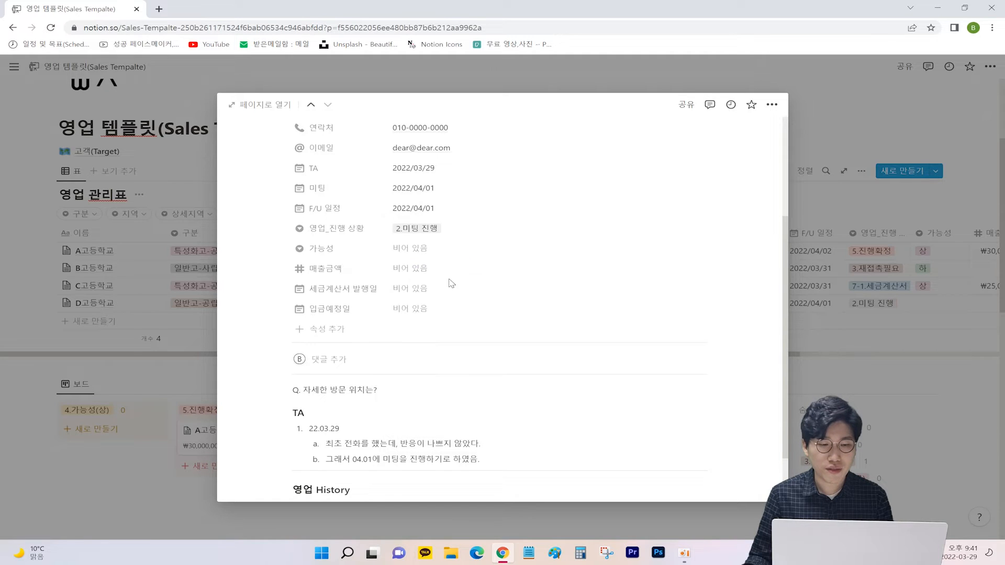
click(433, 254)
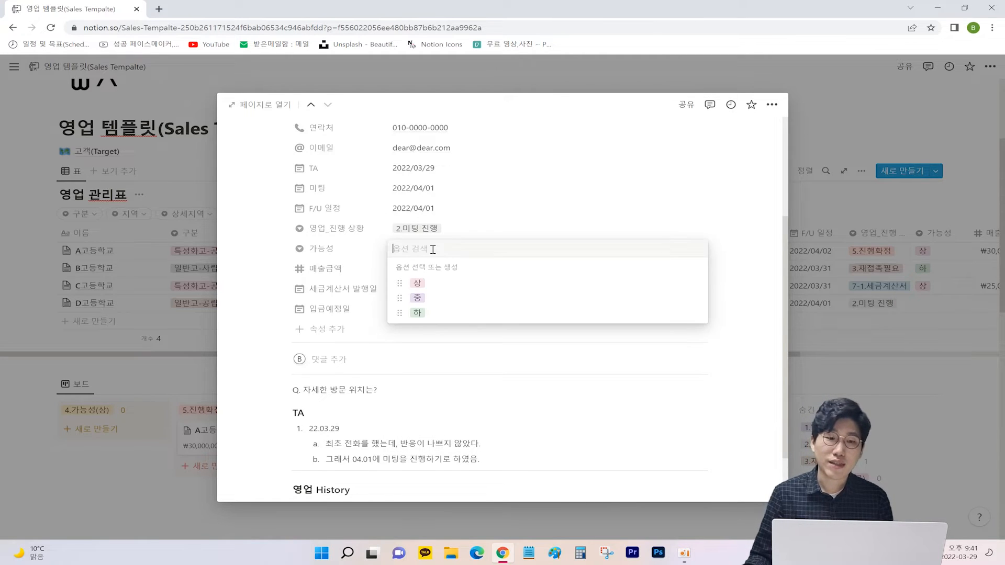
click(418, 298)
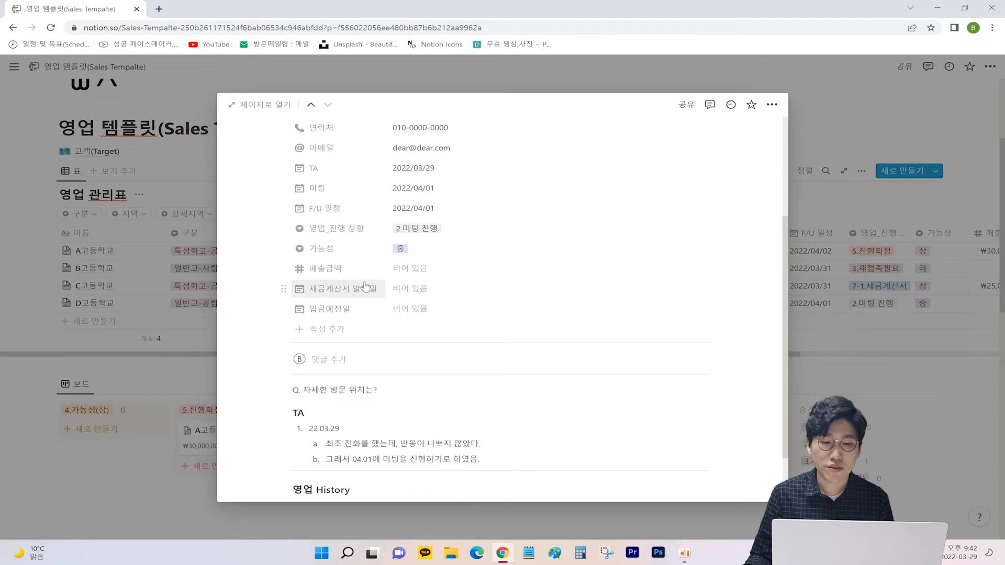
Step: Replace the sales history date with 22.04.01 and write a note about the contact
scroll(382, 280, down, 1)
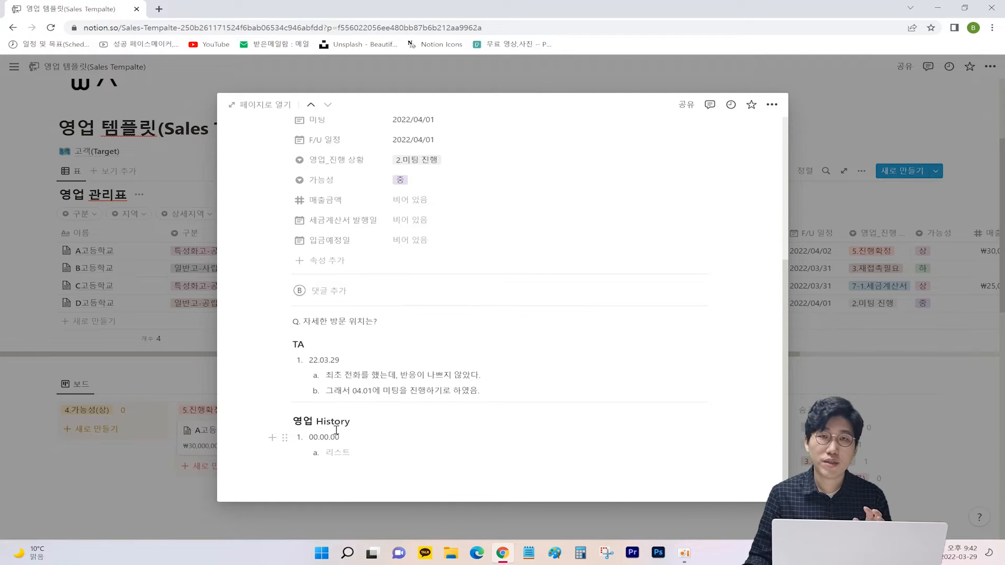
double_click(336, 434)
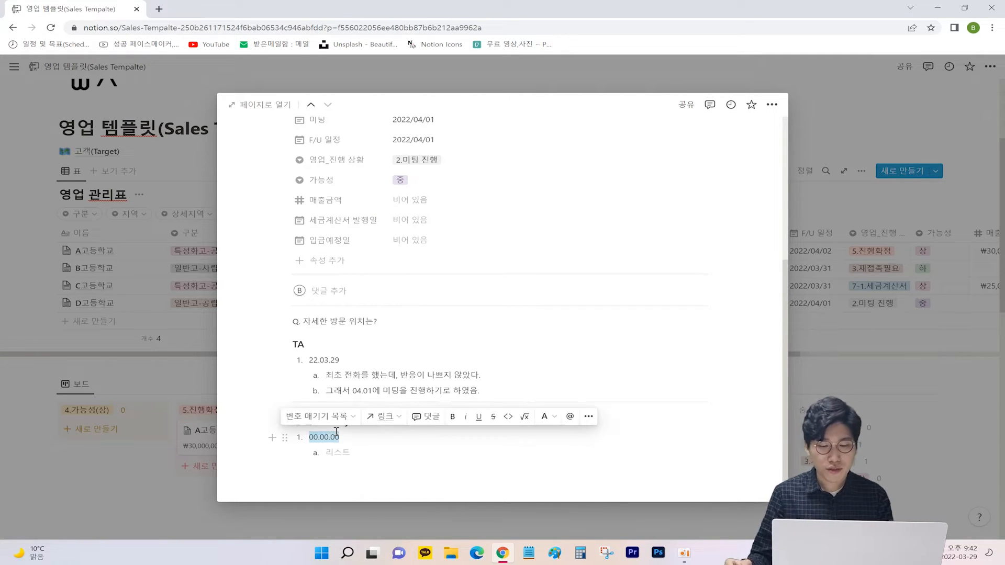
text(22)
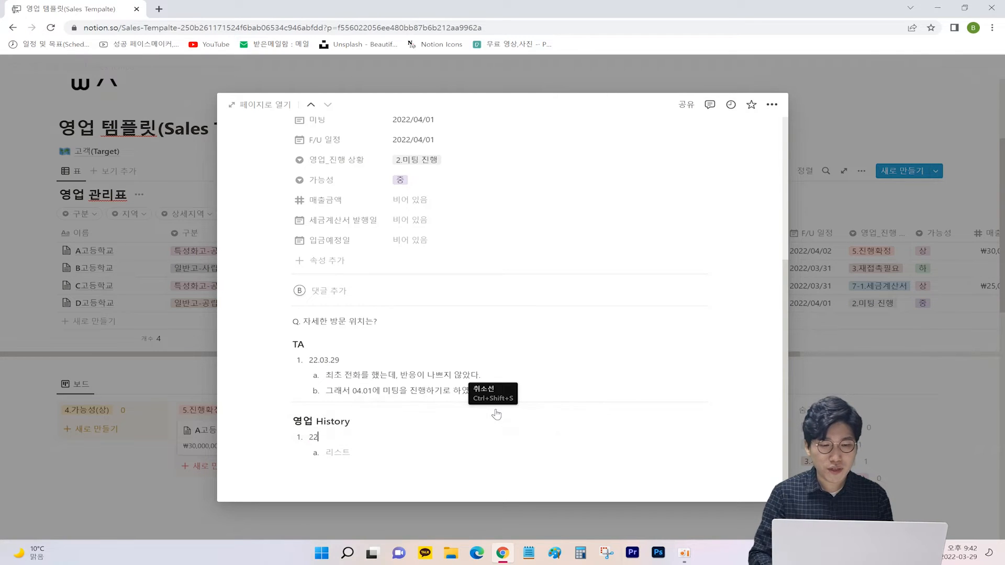
text(.04.01)
click(389, 451)
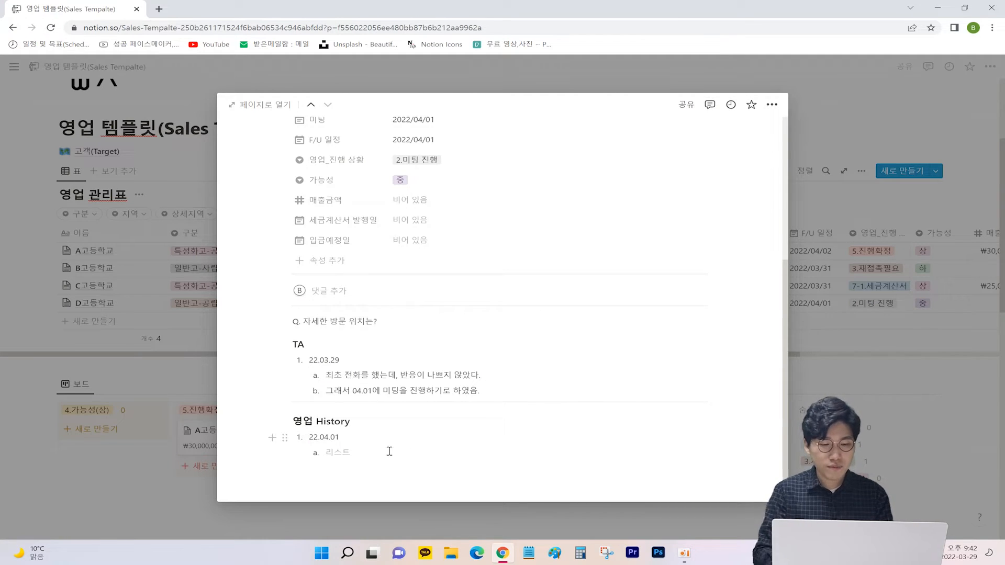
text(3ㅓ이)
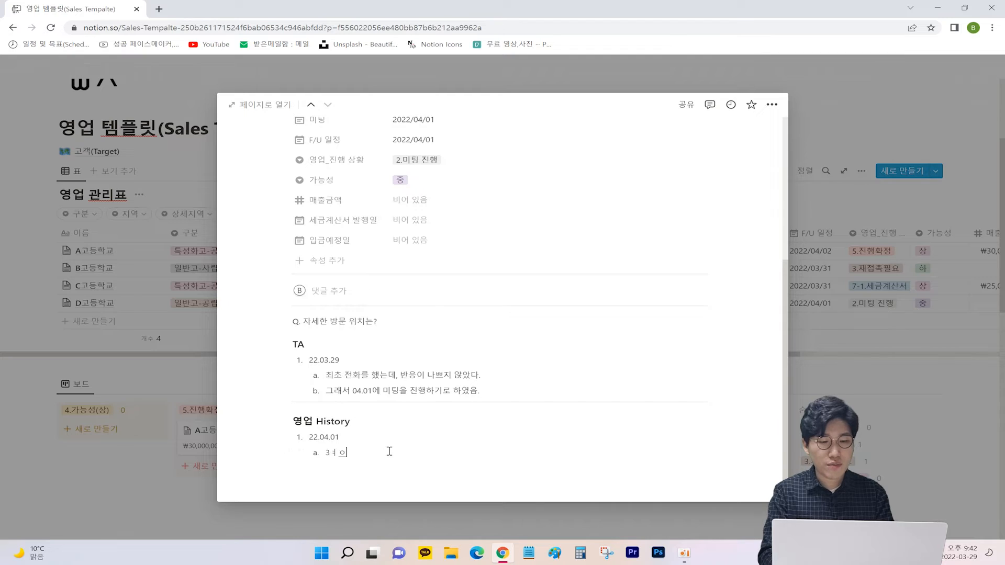
text(명의 담당재)
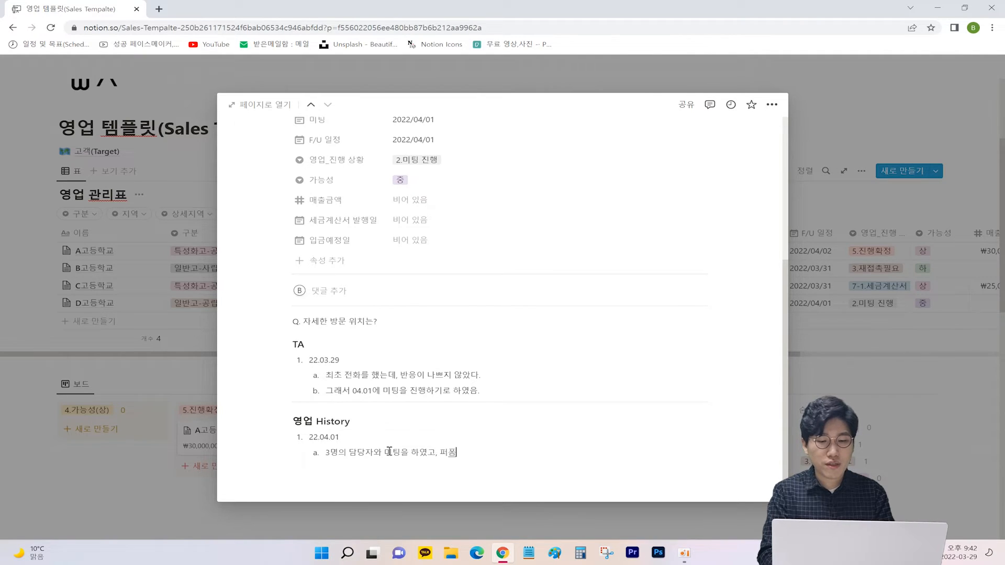
text(먼그)
text(는 나쁘지 않았다.)
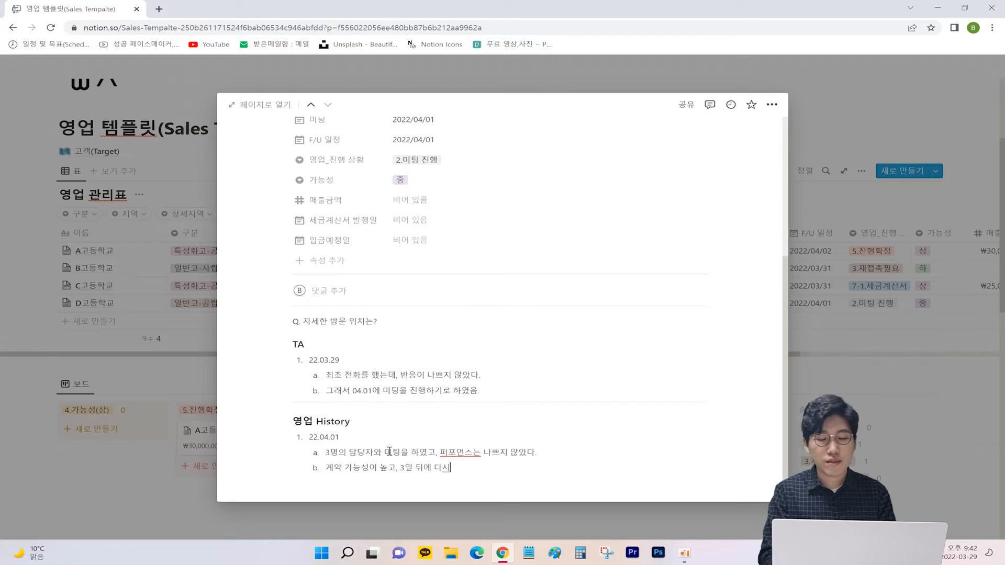
text(연락의)
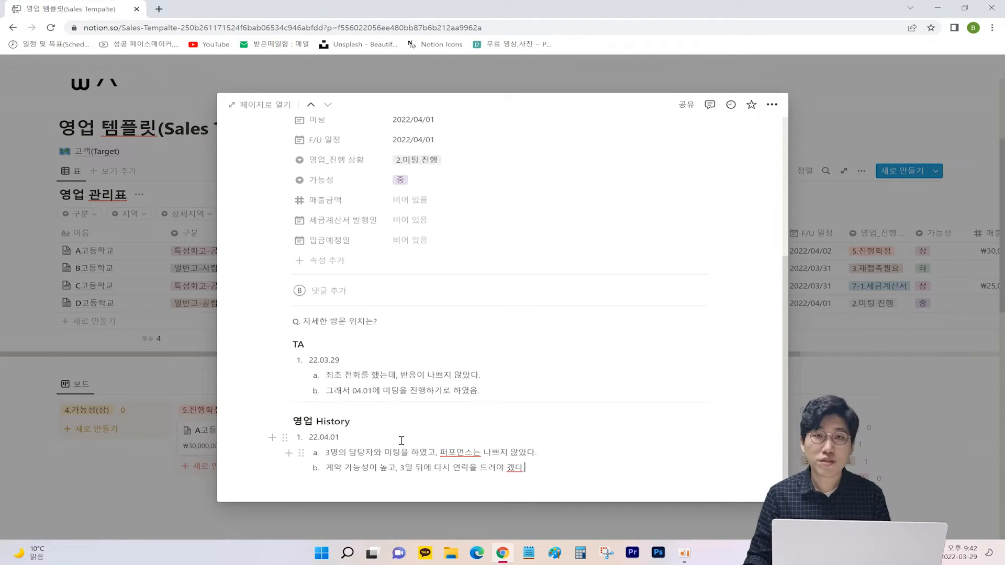
Step: Move the F/U 일정 to 2022/04/06, set the stage to 3.재접촉필요, and close the record
scroll(413, 314, up, 1)
click(414, 193)
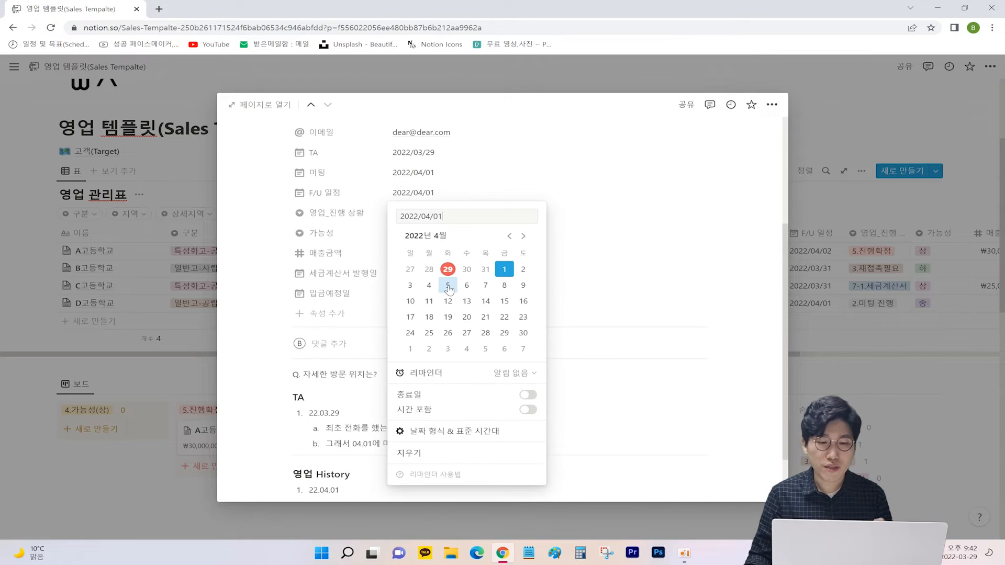
click(467, 286)
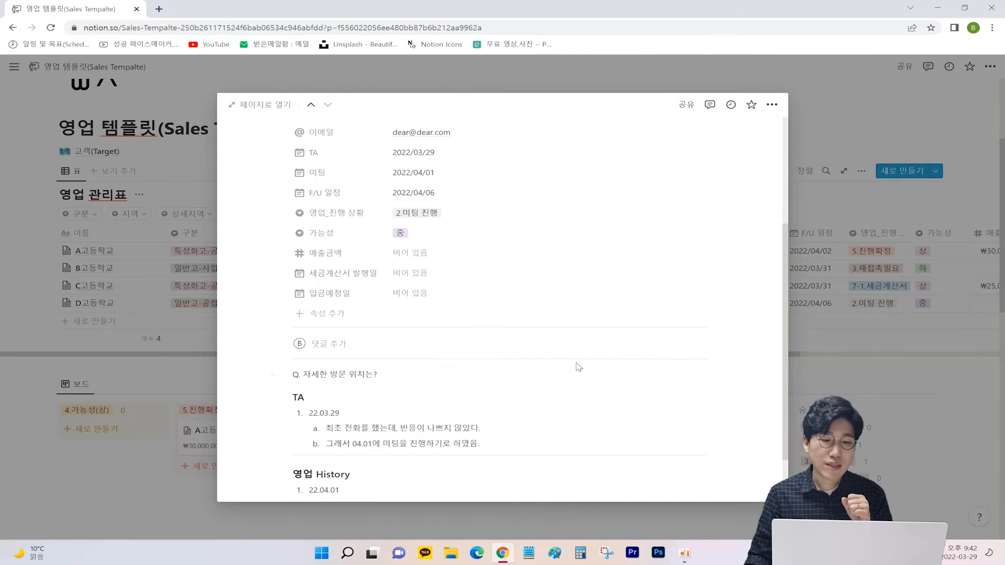
click(448, 217)
click(437, 277)
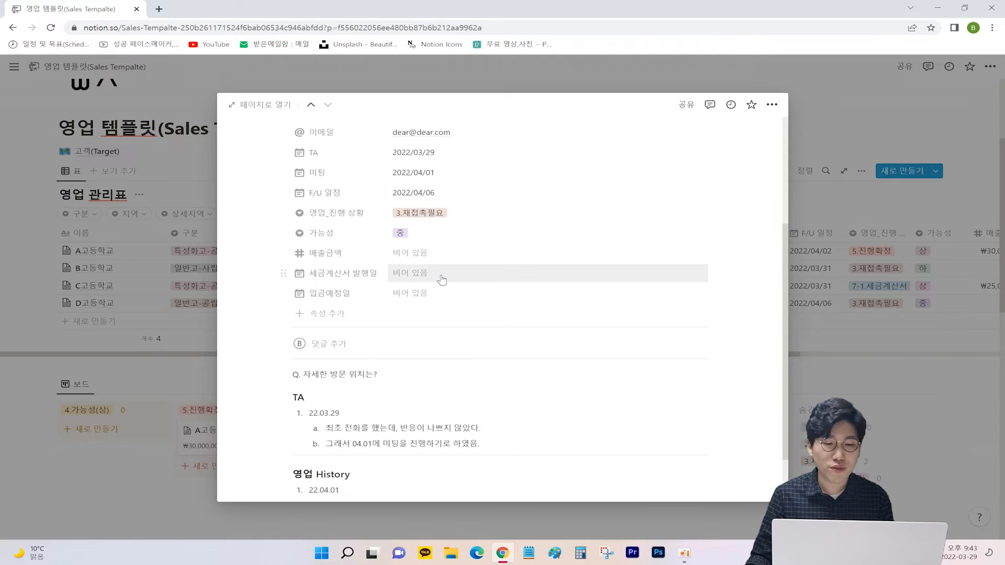
key(Escape)
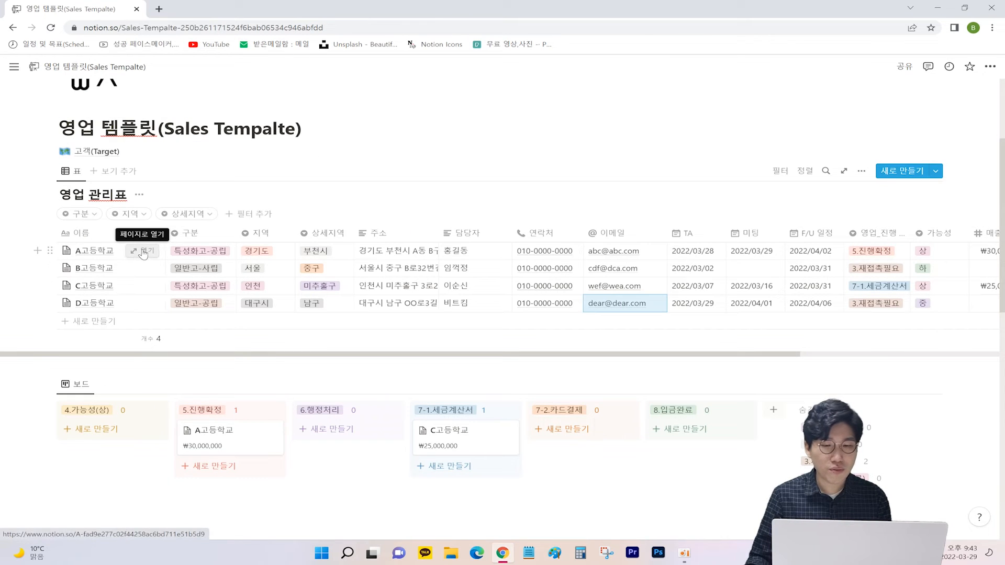
Step: Open the A고등학교 record and review its properties and sales stage options without changes
click(143, 252)
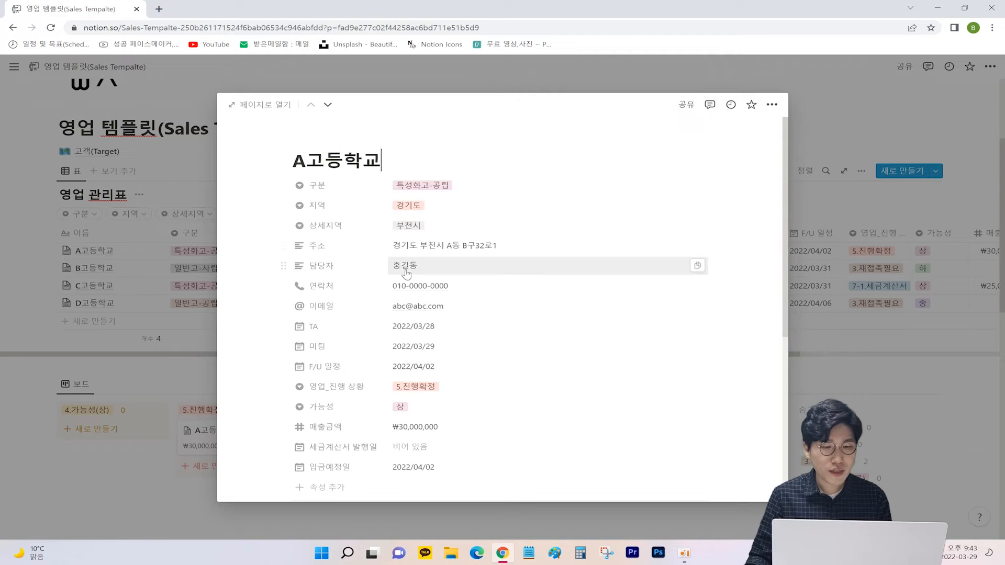
scroll(423, 259, down, 1)
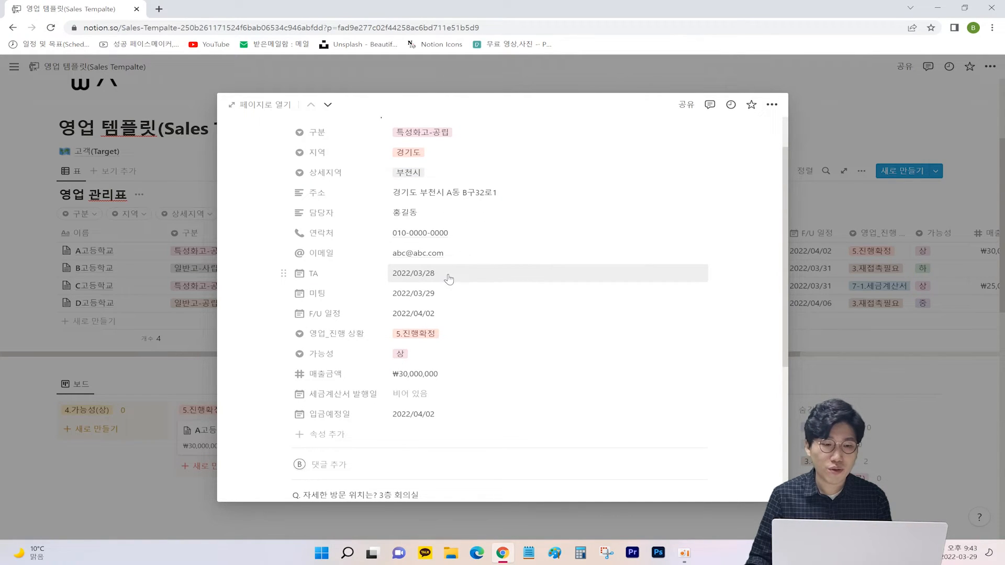
scroll(448, 277, down, 1)
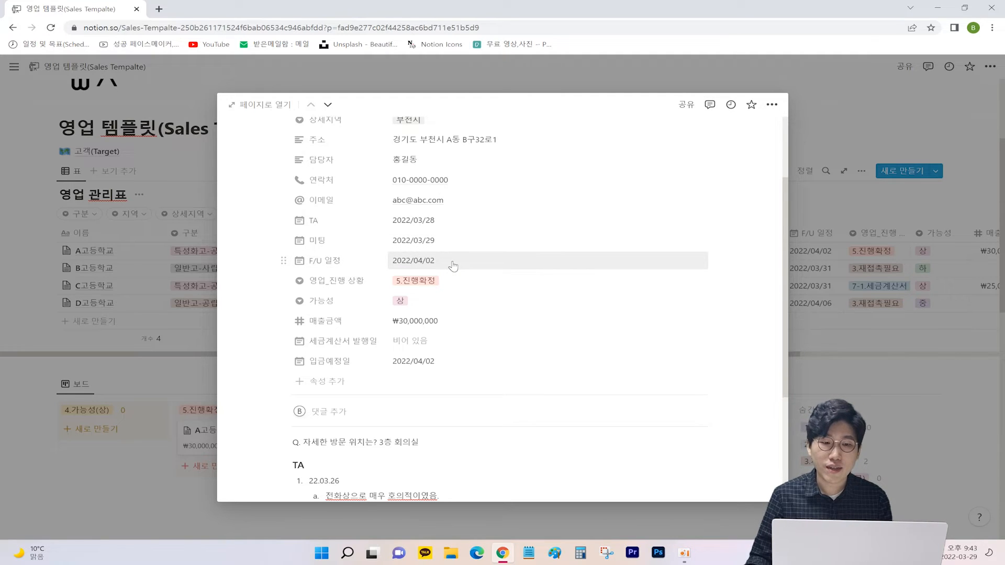
click(430, 286)
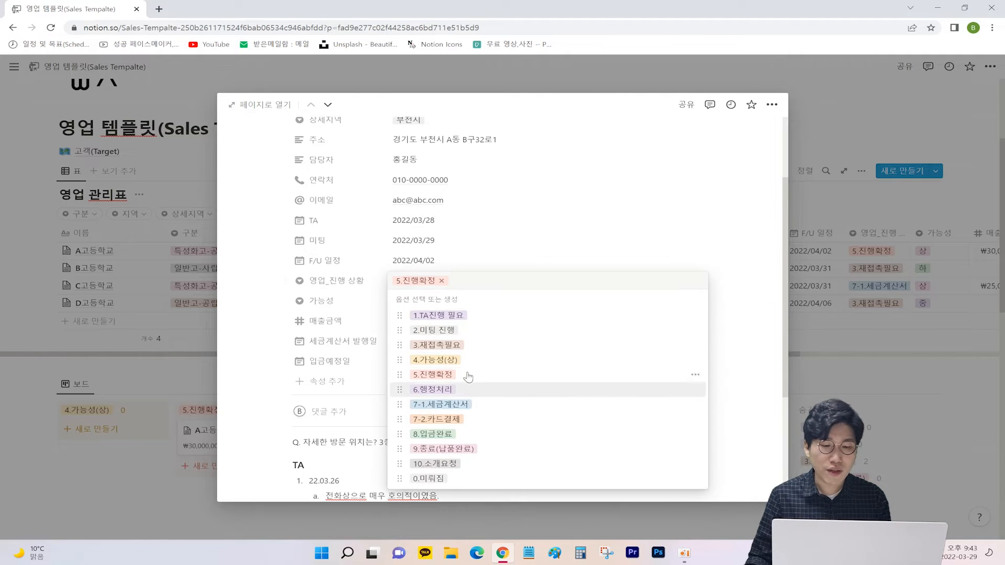
key(Escape)
scroll(646, 336, down, 3)
Step: Highlight A고등학교's TA notes one by one
triple_click(366, 338)
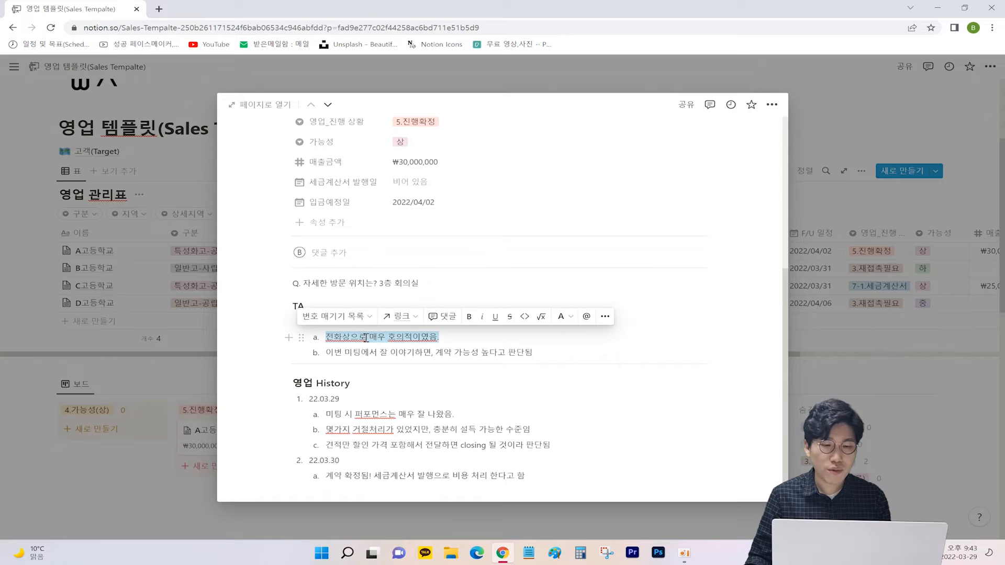
triple_click(359, 352)
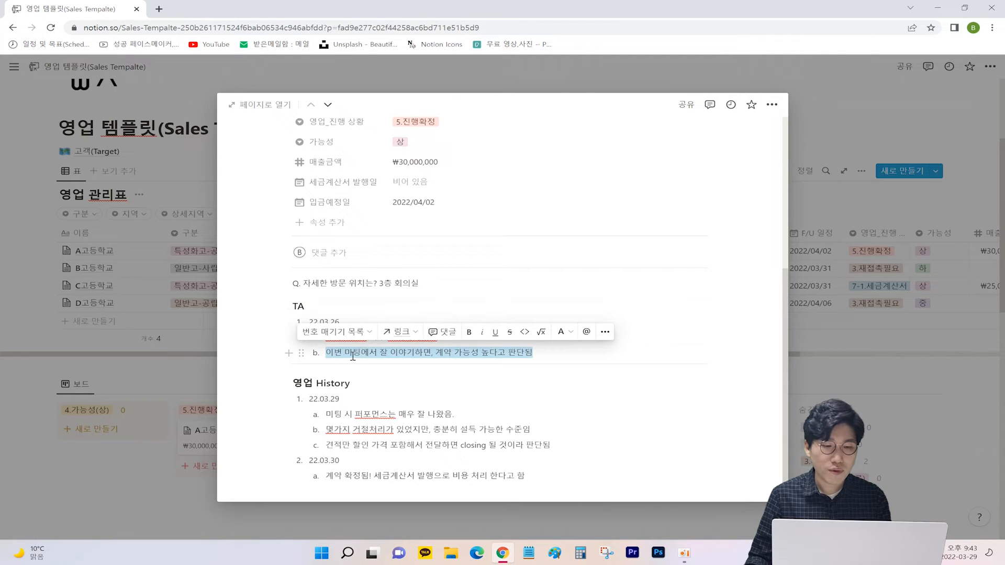
triple_click(435, 354)
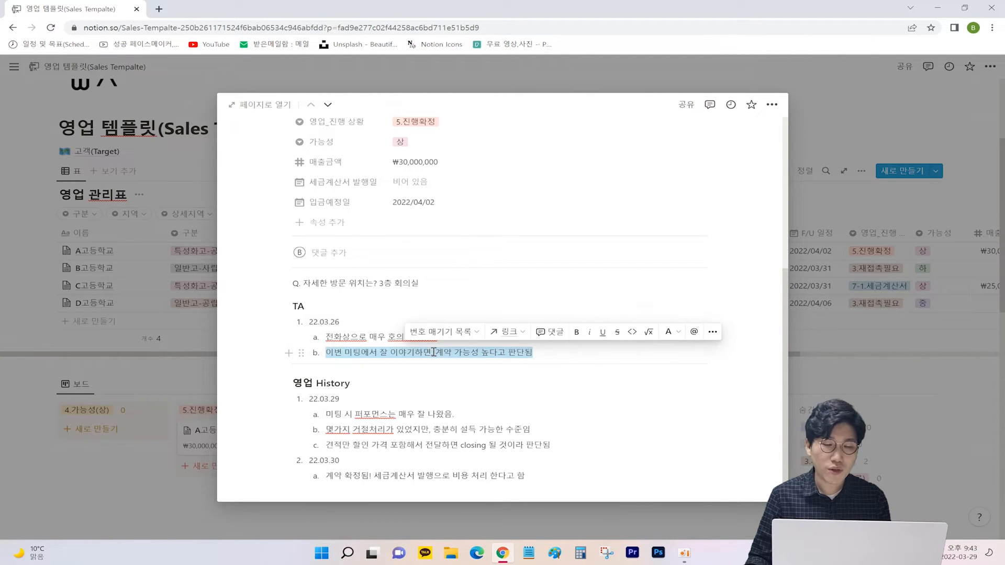
scroll(435, 355, down, 1)
click(398, 390)
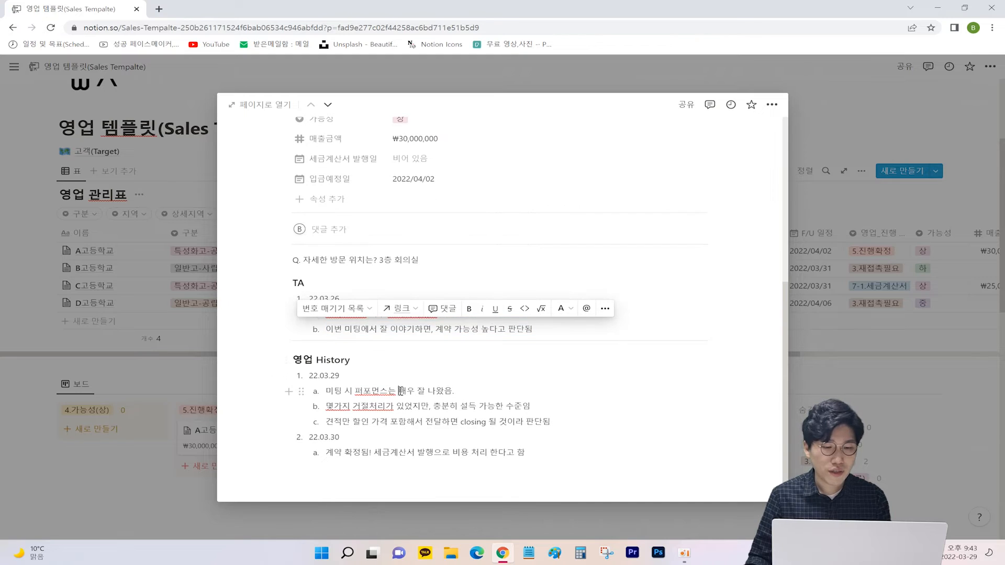
Step: Highlight the 22.03.29 sales history notes, including the estimate and contract-confirmed lines
triple_click(316, 376)
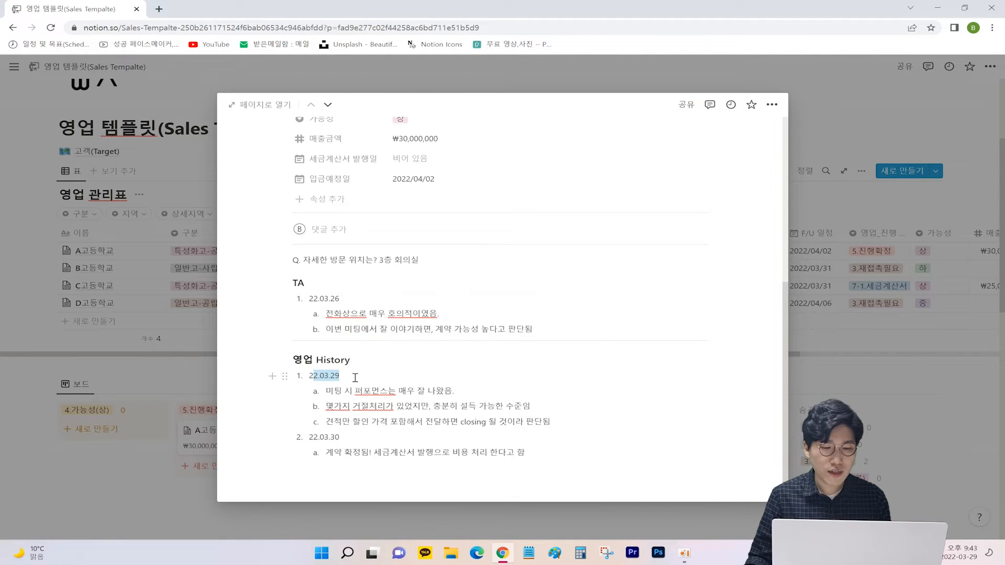
drag(334, 392, 451, 393)
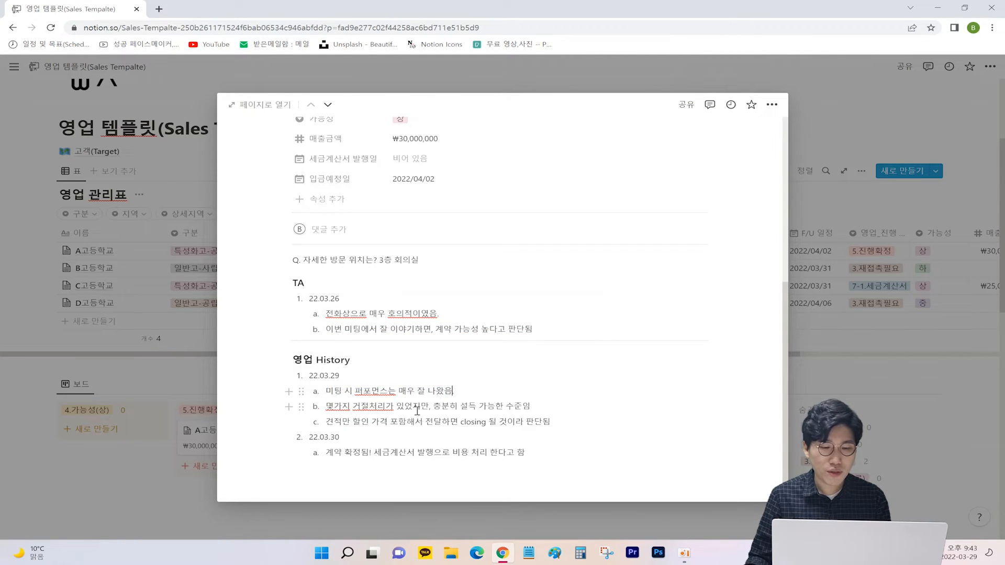
drag(334, 422, 526, 429)
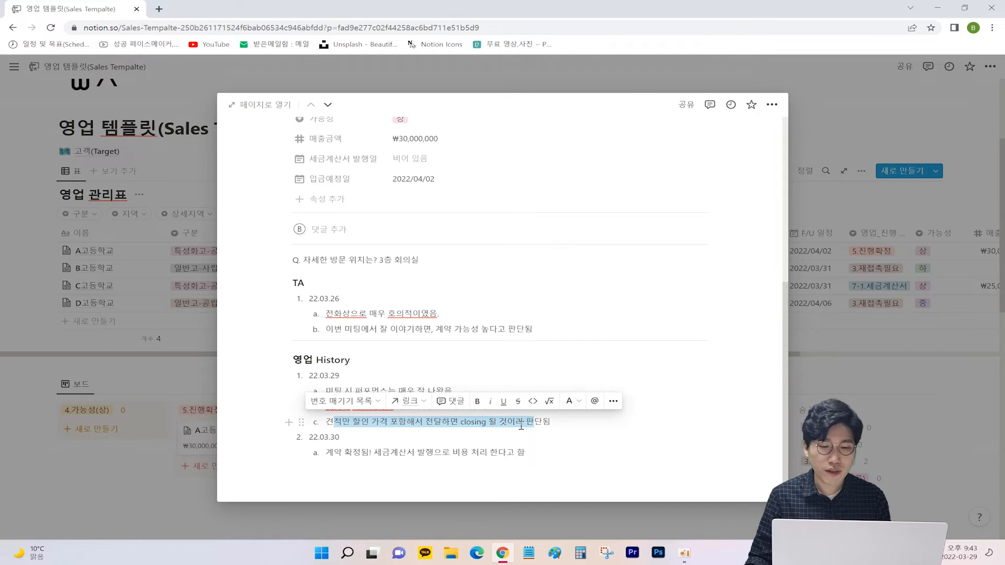
triple_click(521, 424)
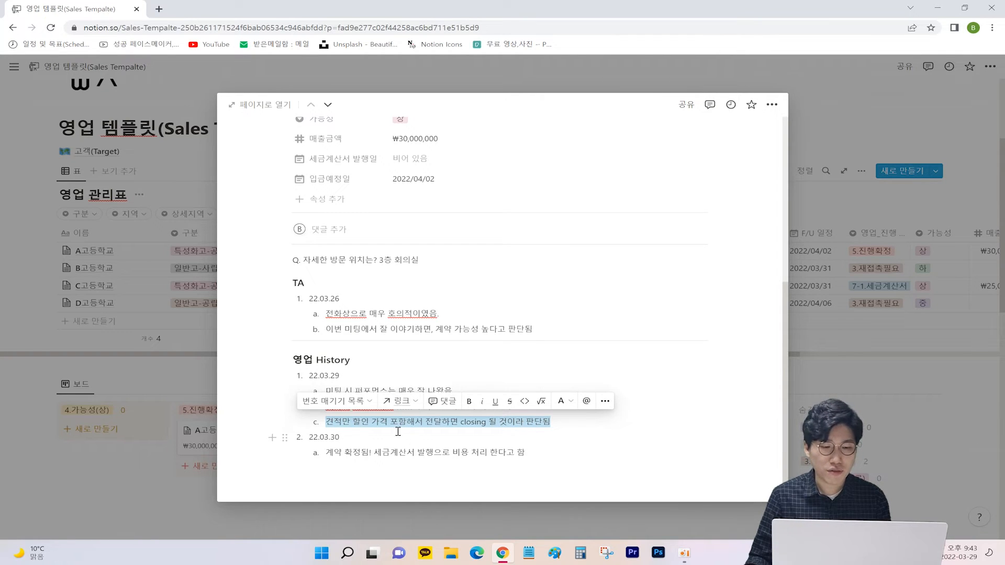
click(333, 442)
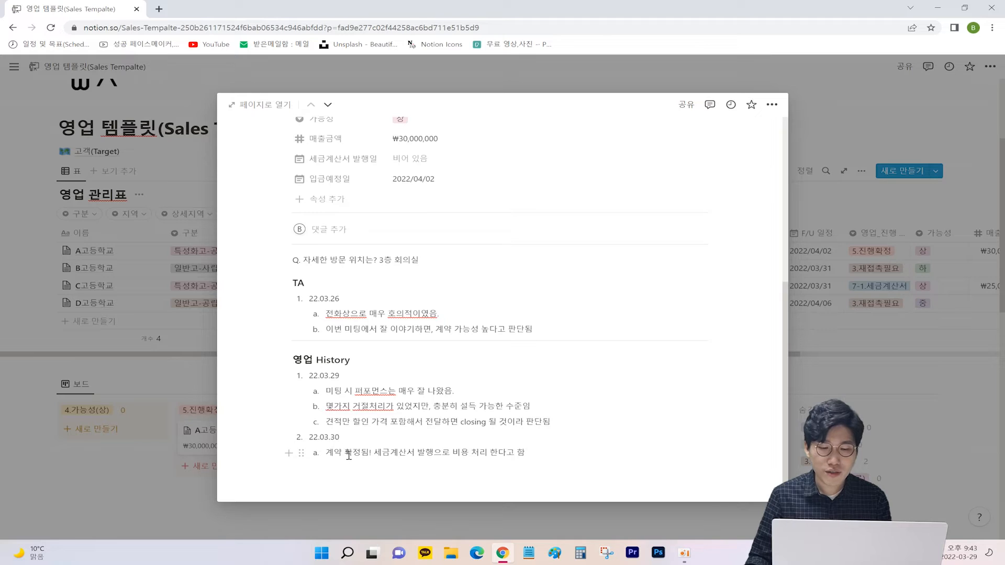
triple_click(348, 454)
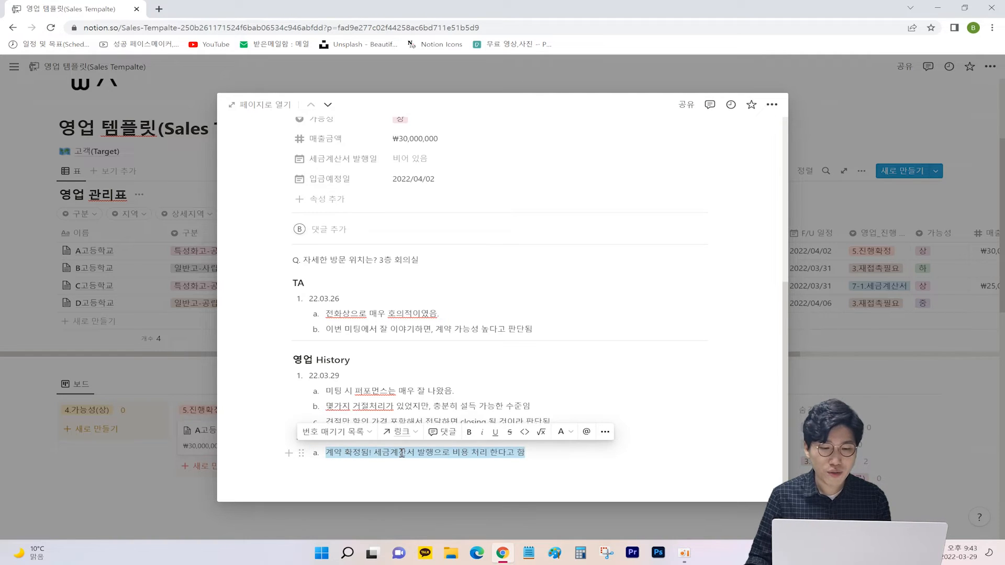
click(402, 454)
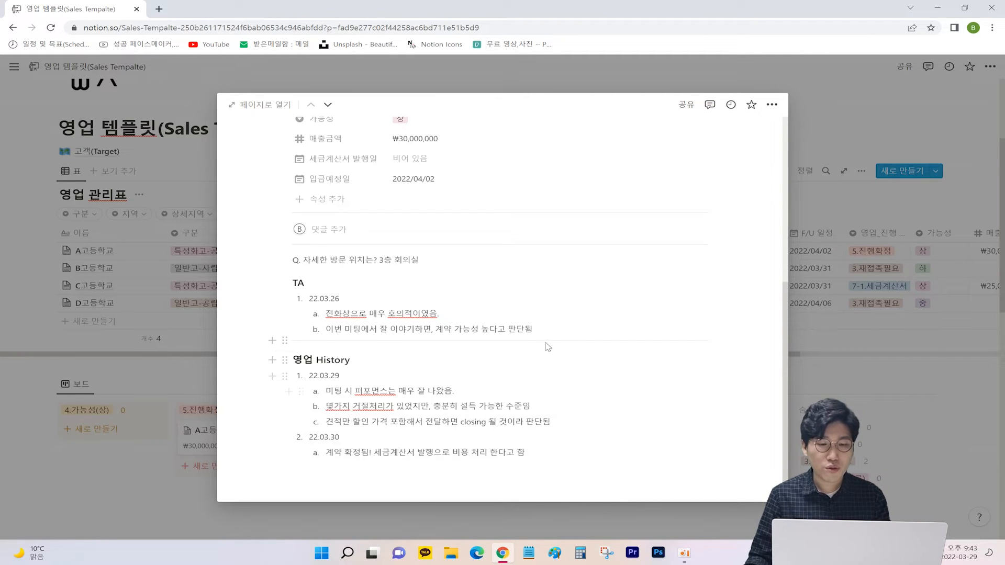
Step: Add a 22.04.01 TA item with a sub-note that the call confirmed the contract, then close the page
click(568, 330)
key(Return)
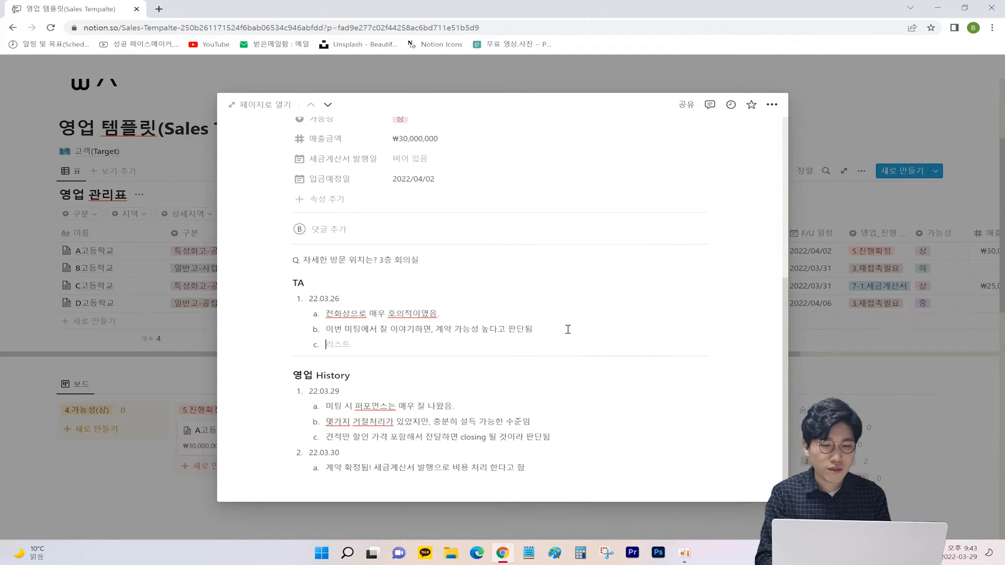
key(shift+Tab)
text(22.)
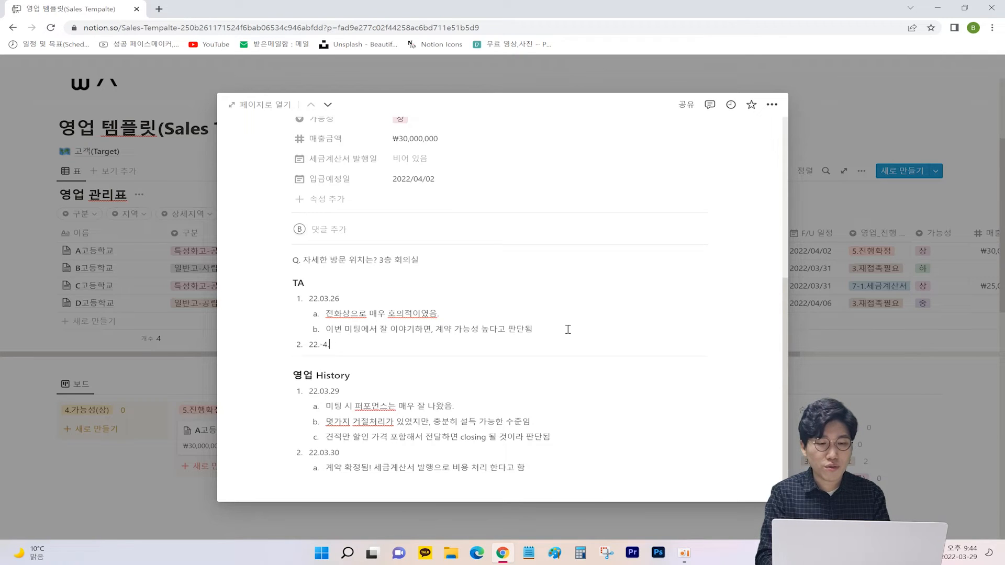
text(04.01)
key(Return)
key(Tab)
text(이)
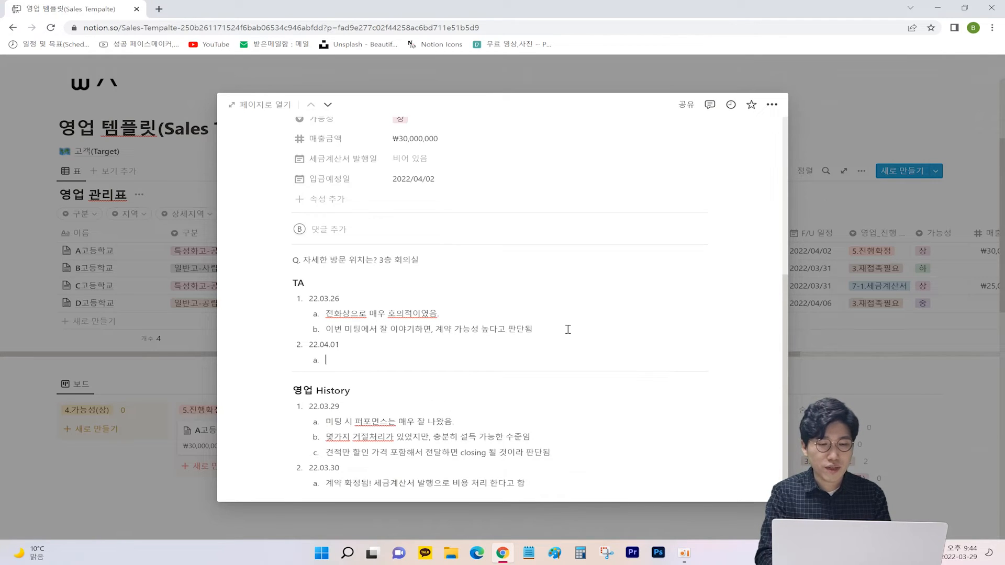
text(화를 ㅎ)
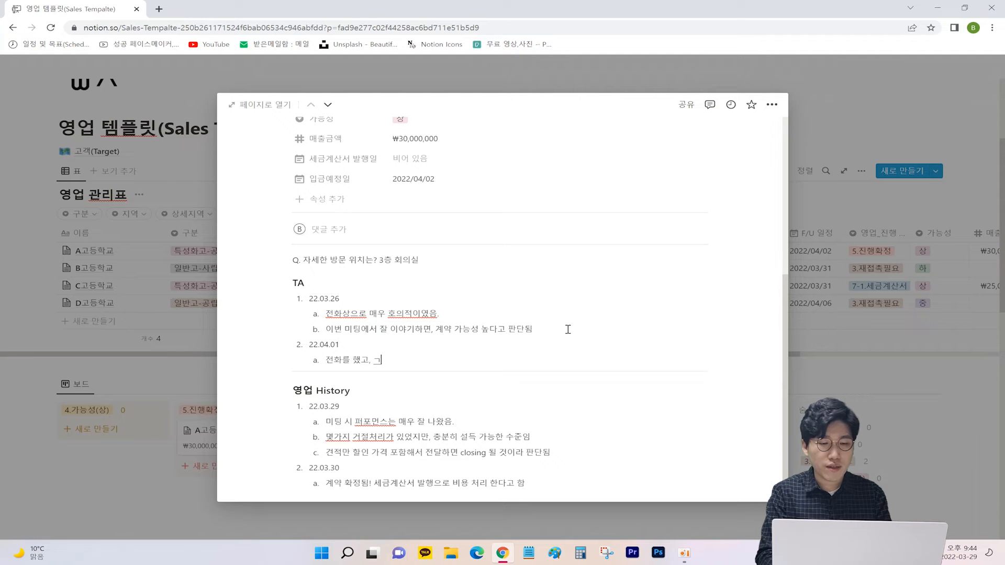
text(했고, 계약확정됨.)
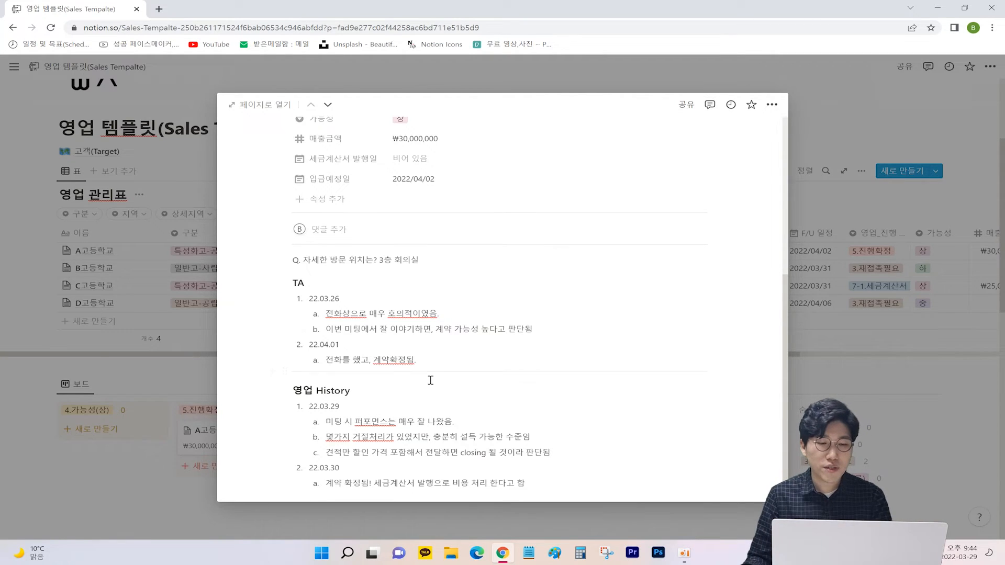
scroll(494, 330, down, 1)
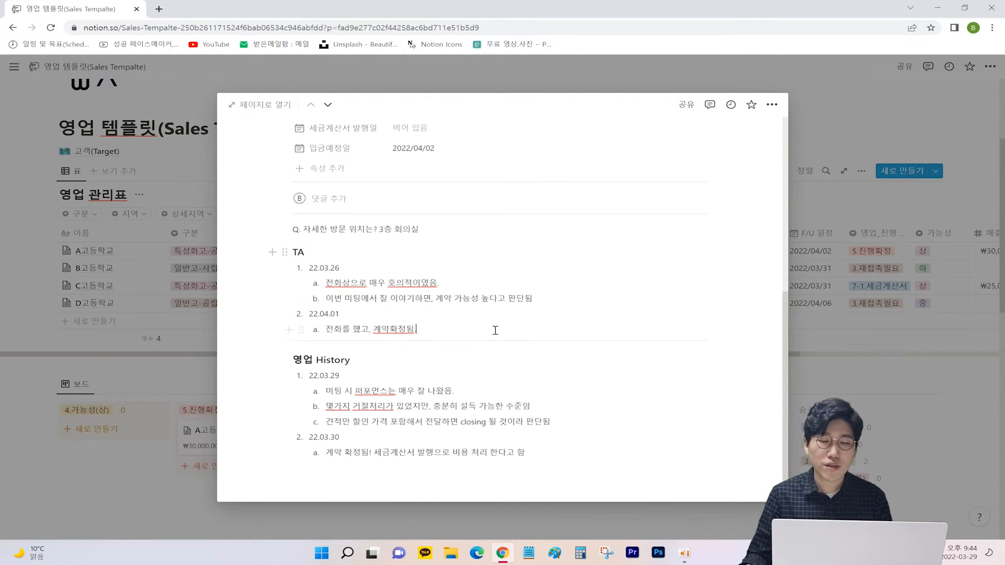
scroll(493, 360, up, 3)
scroll(492, 360, up, 3)
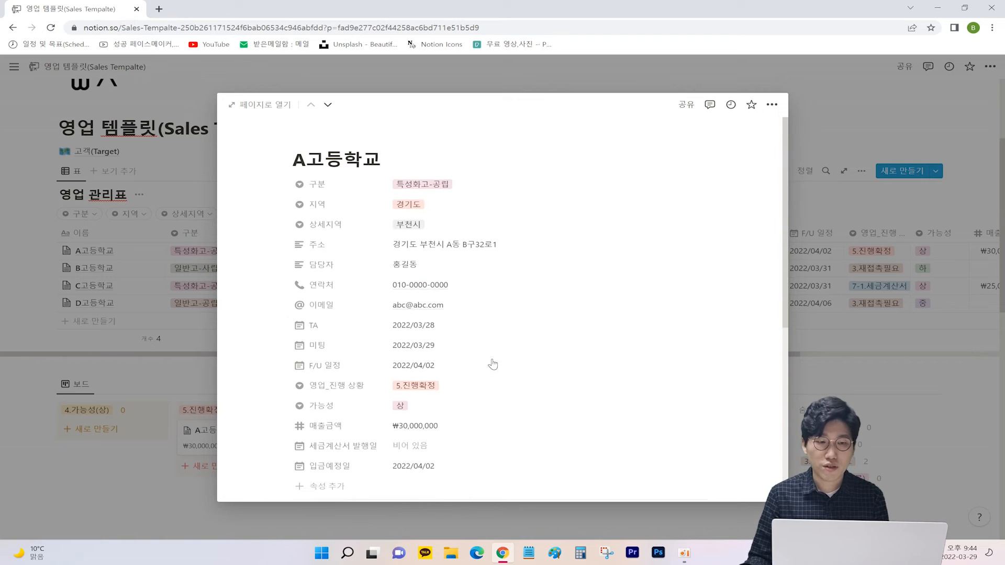
click(876, 297)
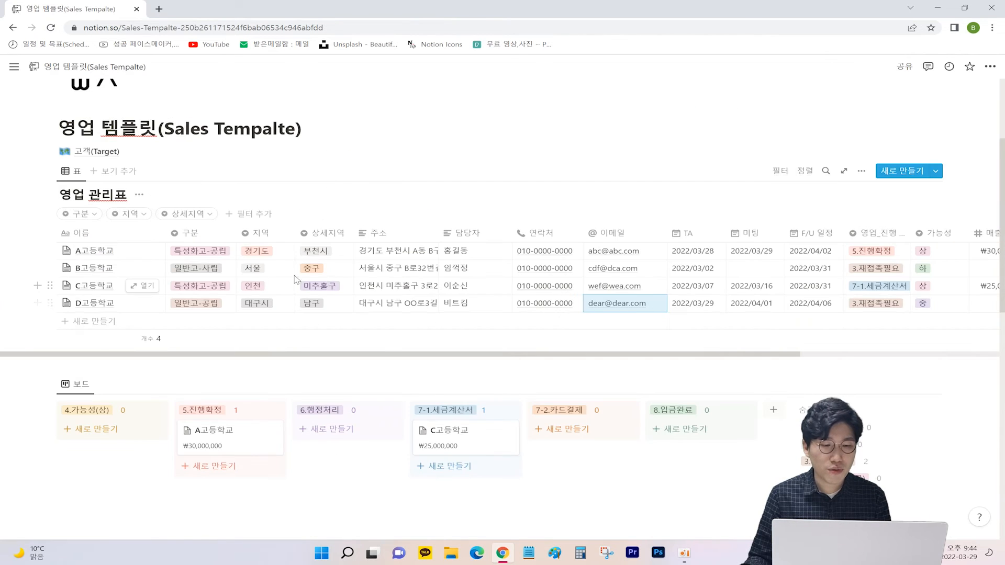
scroll(413, 302, down, 3)
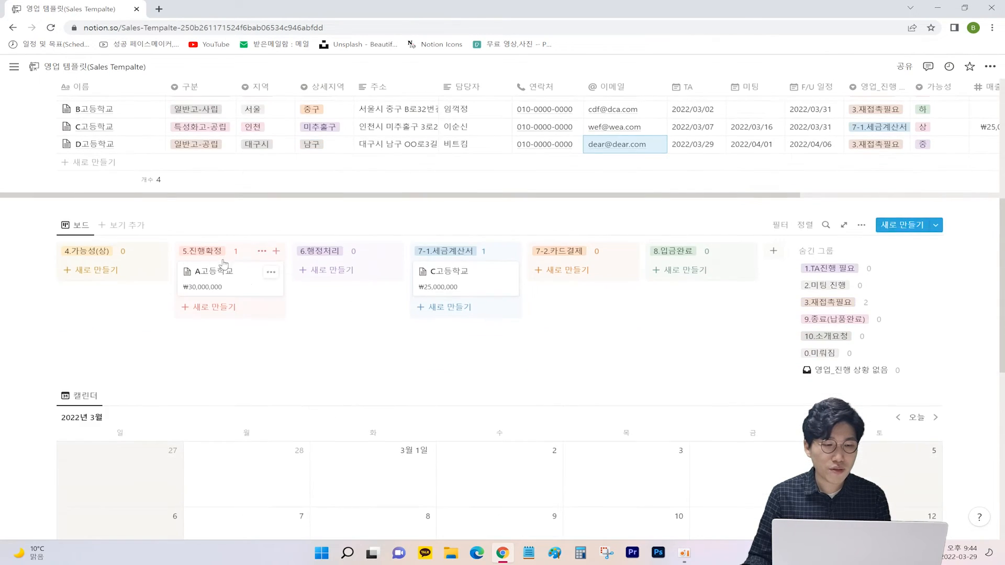
scroll(254, 276, up, 1)
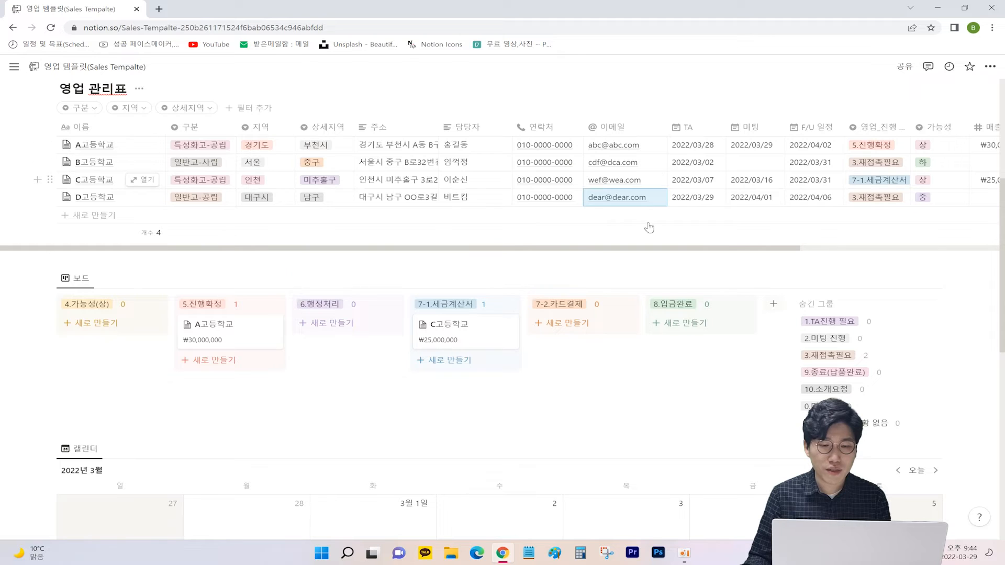
click(482, 342)
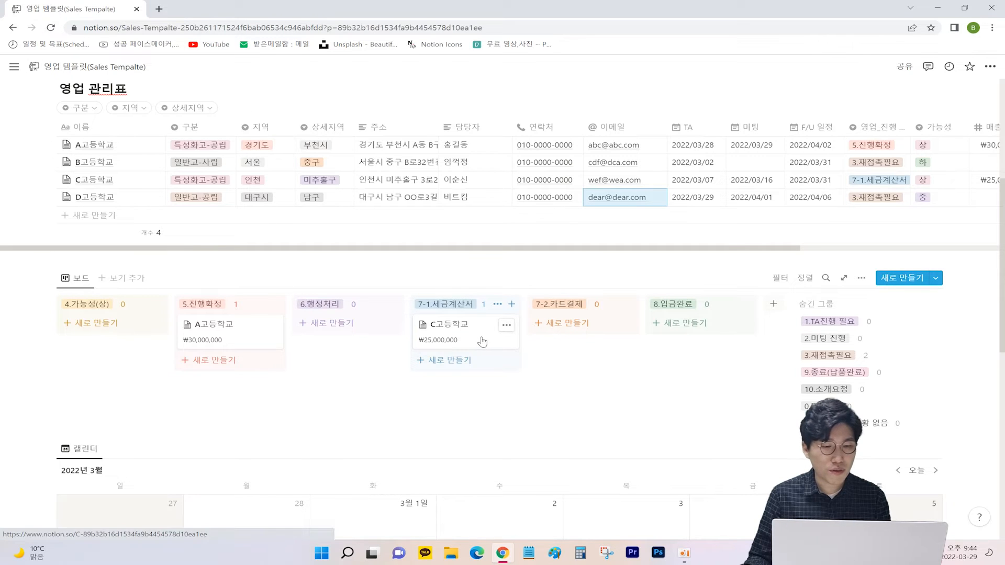
scroll(457, 333, down, 5)
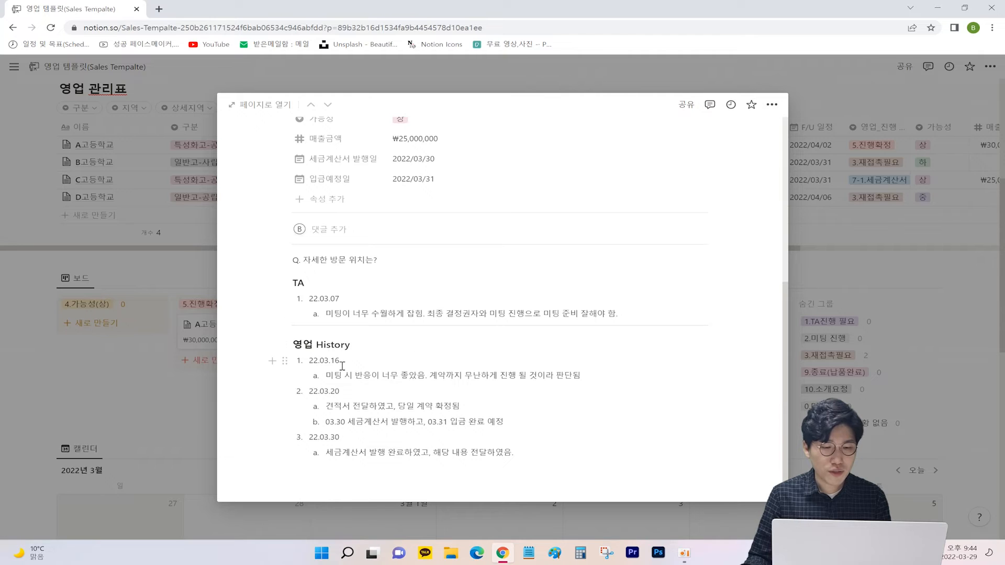
triple_click(345, 375)
triple_click(349, 419)
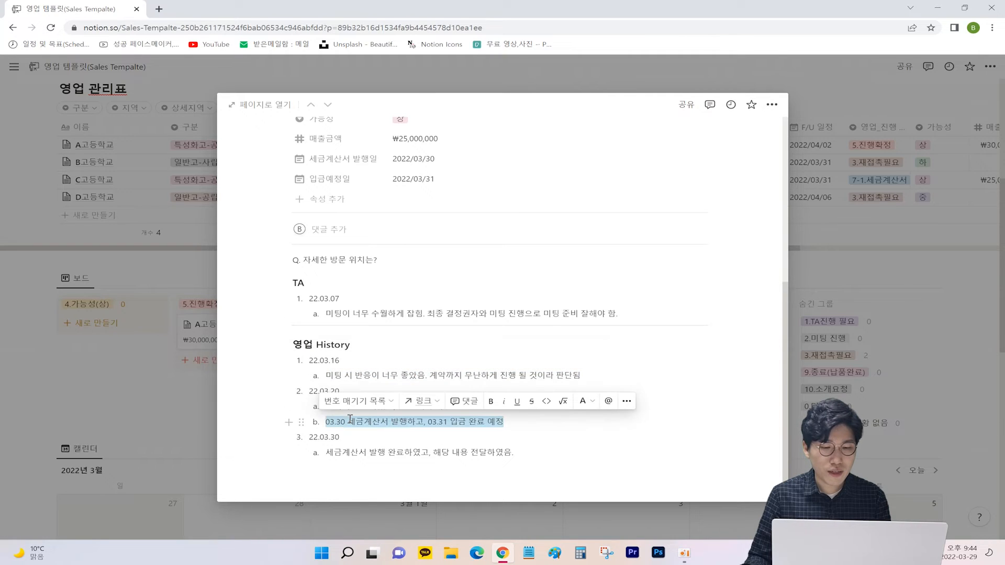
double_click(372, 423)
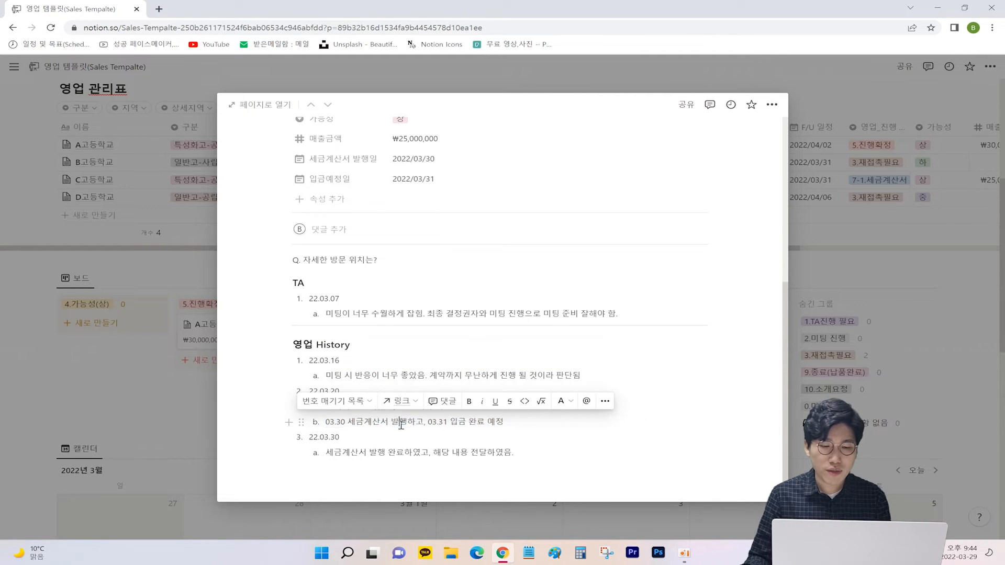
drag(424, 422, 519, 421)
click(512, 425)
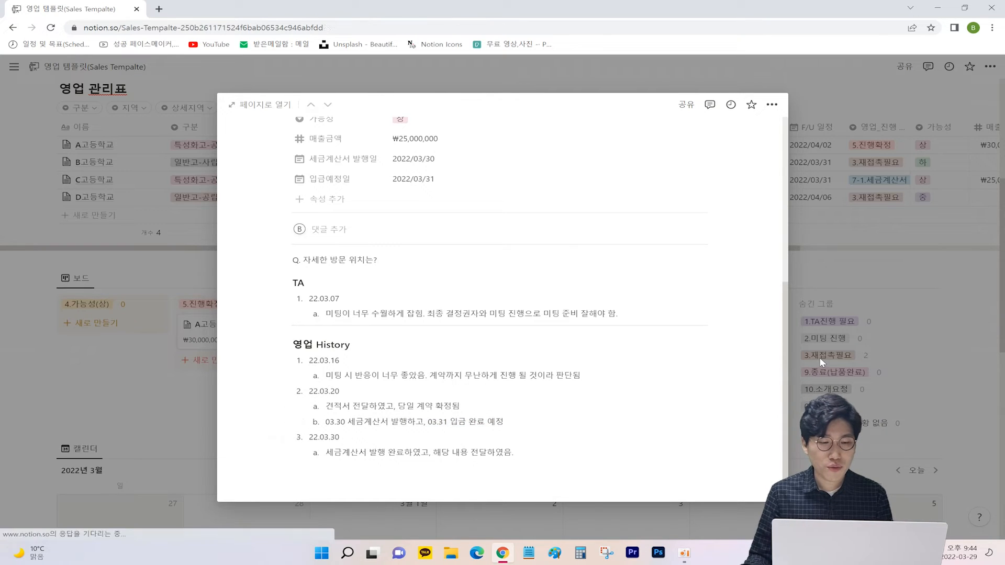
click(820, 357)
scroll(138, 276, up, 2)
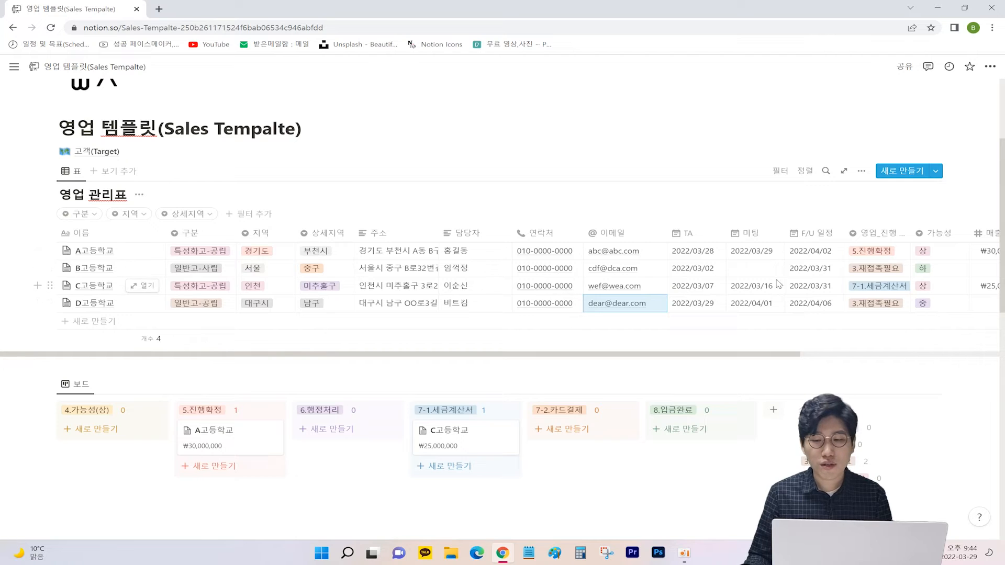
Step: Set D고등학교's 영업_진행 to 4.가능성(상) and its 매출금액 to 10000000
click(884, 257)
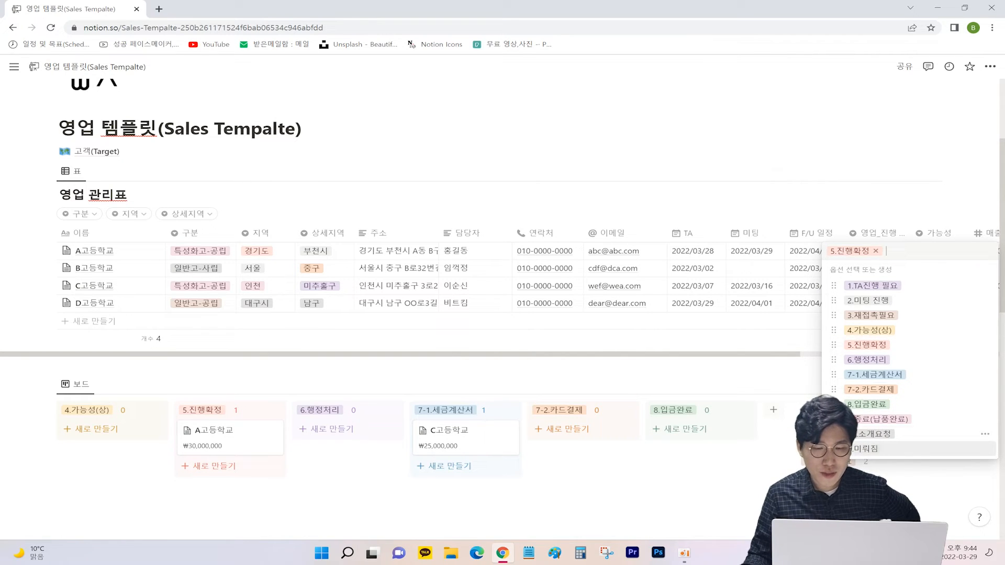
key(Escape)
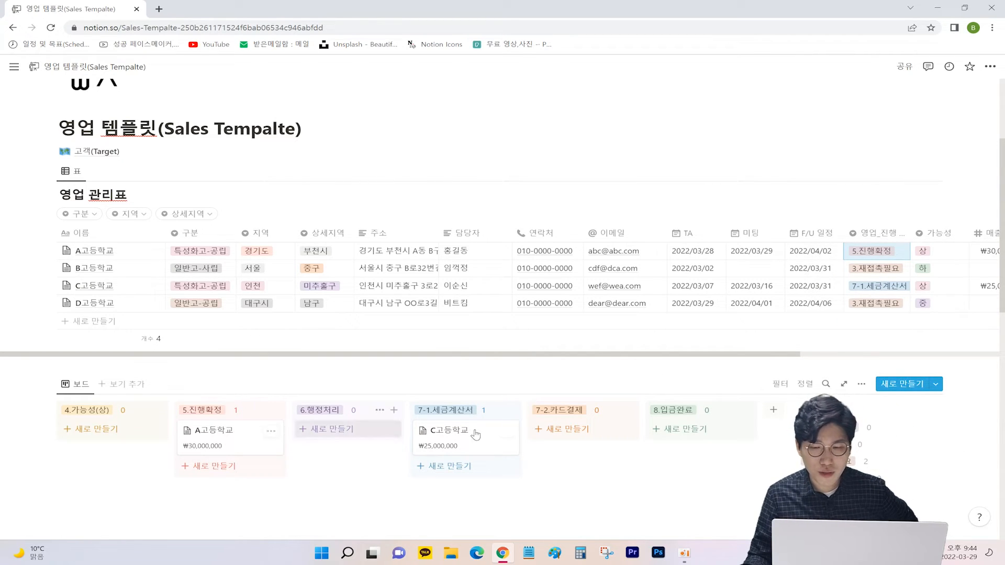
scroll(742, 411, down, 1)
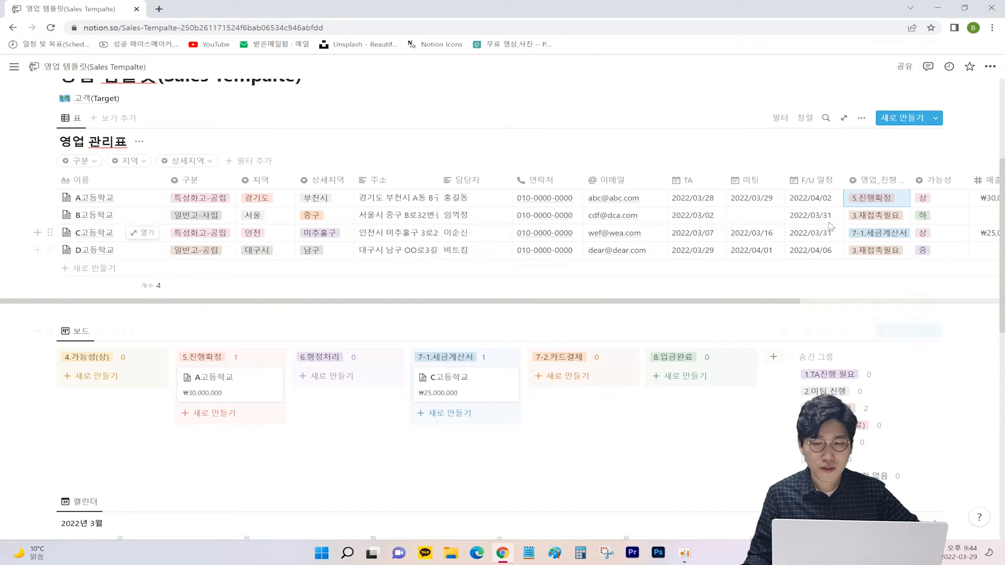
click(860, 254)
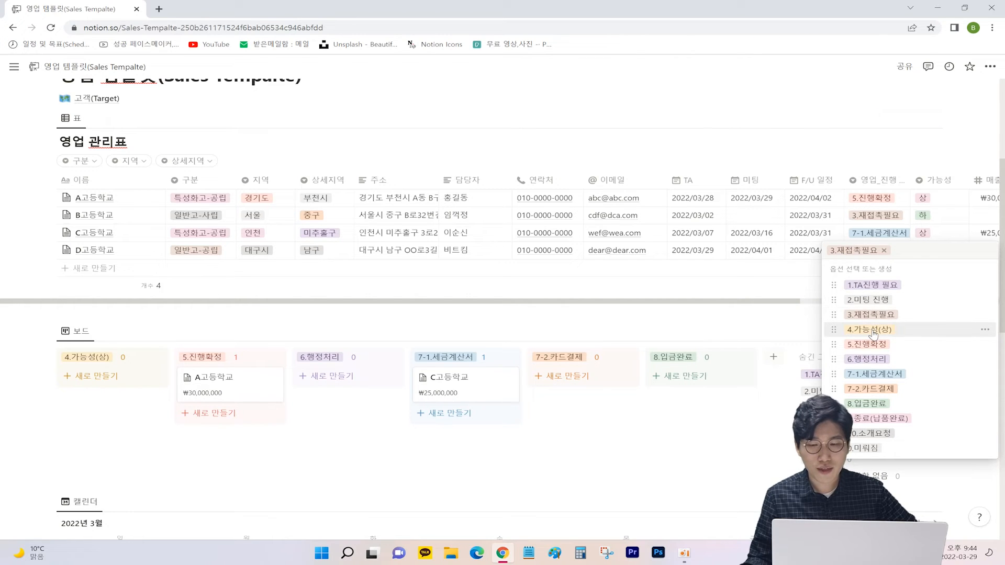
click(878, 333)
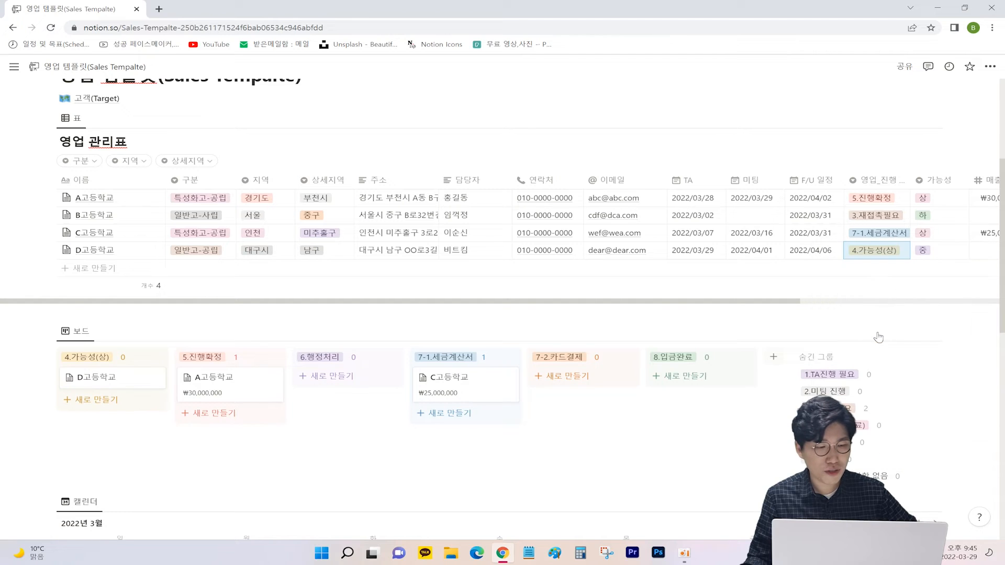
click(996, 258)
text(10000000)
key(Return)
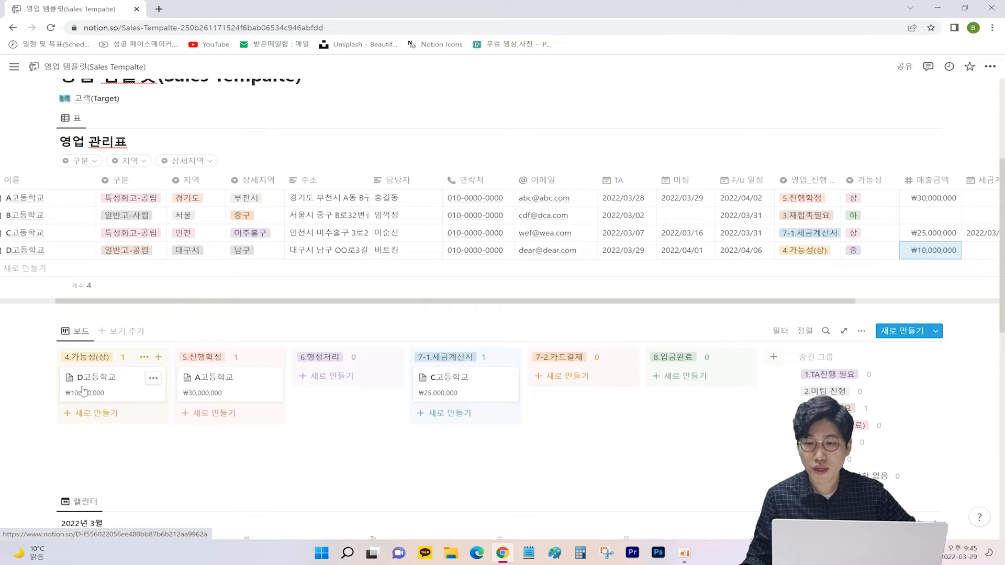
Step: Drag the D고등학교 card into the 5.진행확정 board column and bring up its status options
scroll(91, 379, down, 1)
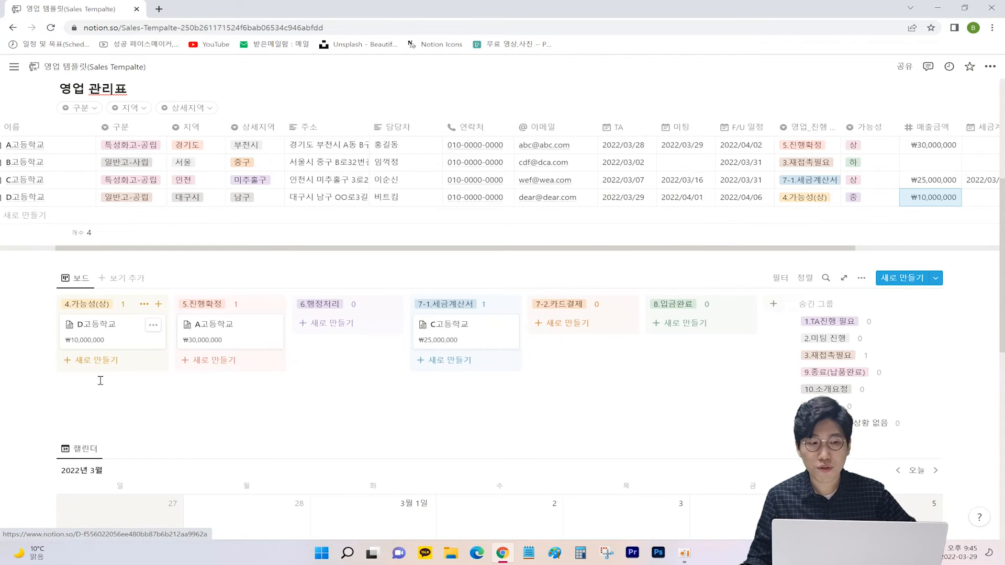
scroll(102, 377, down, 1)
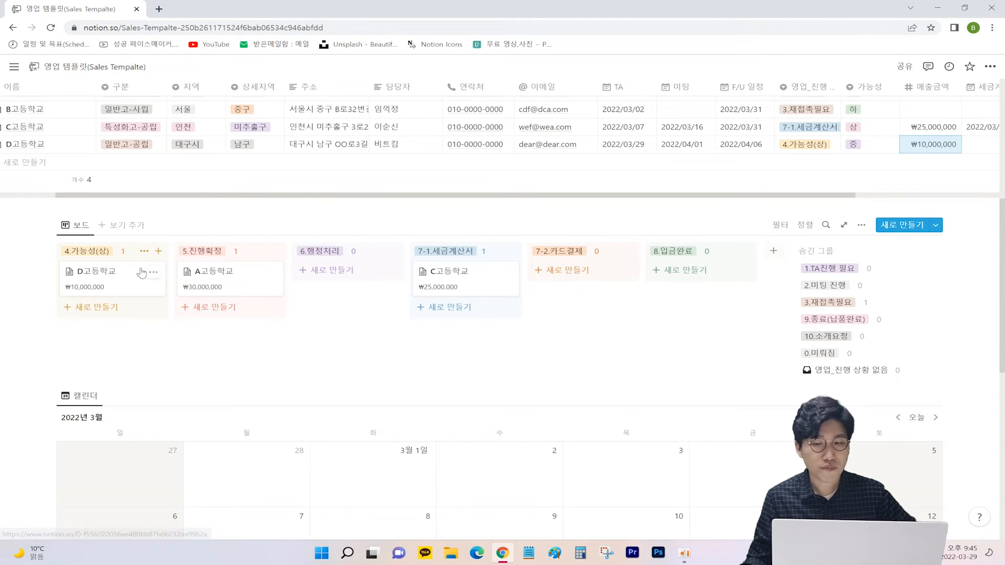
scroll(142, 273, up, 1)
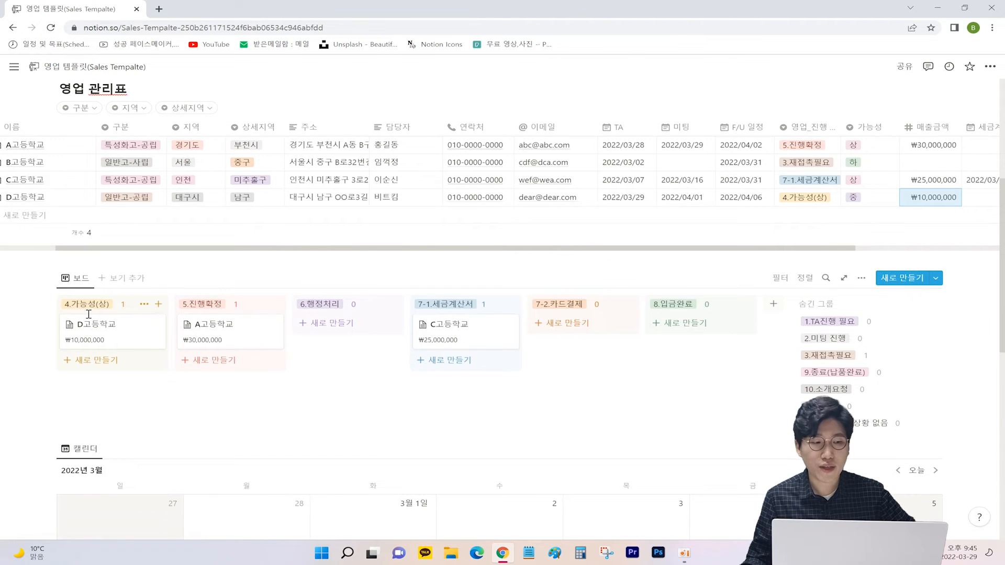
scroll(89, 314, down, 1)
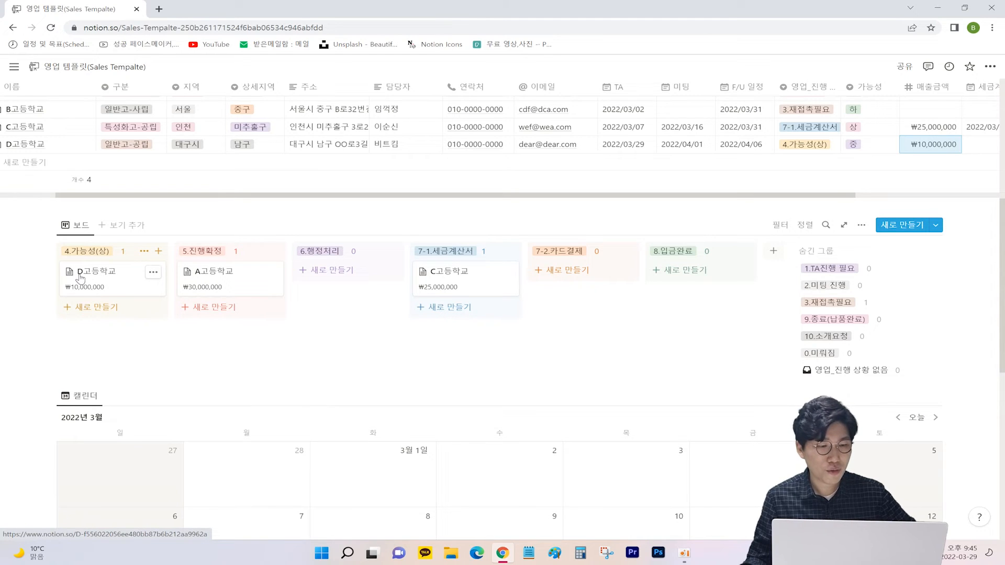
drag(80, 277, 703, 270)
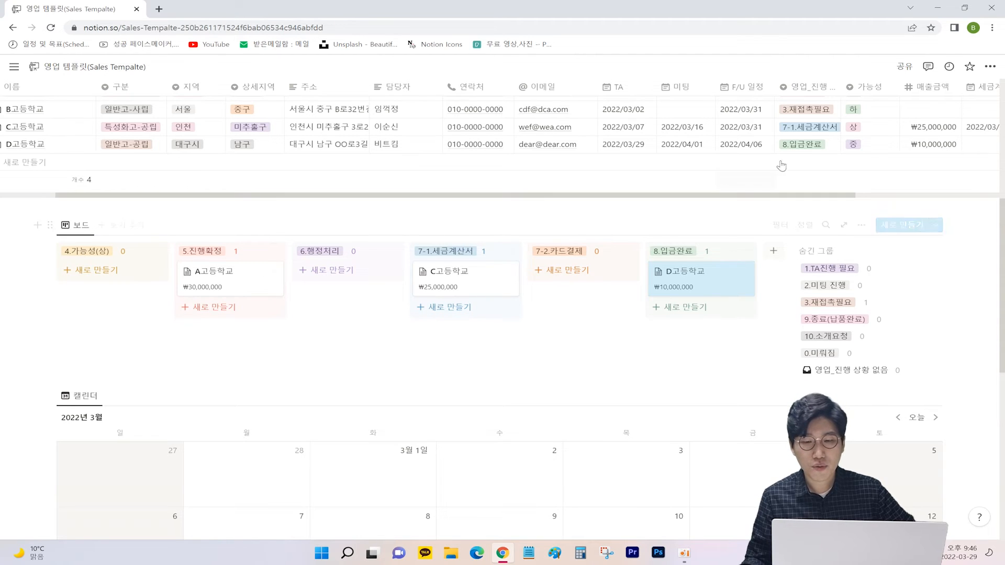
click(798, 148)
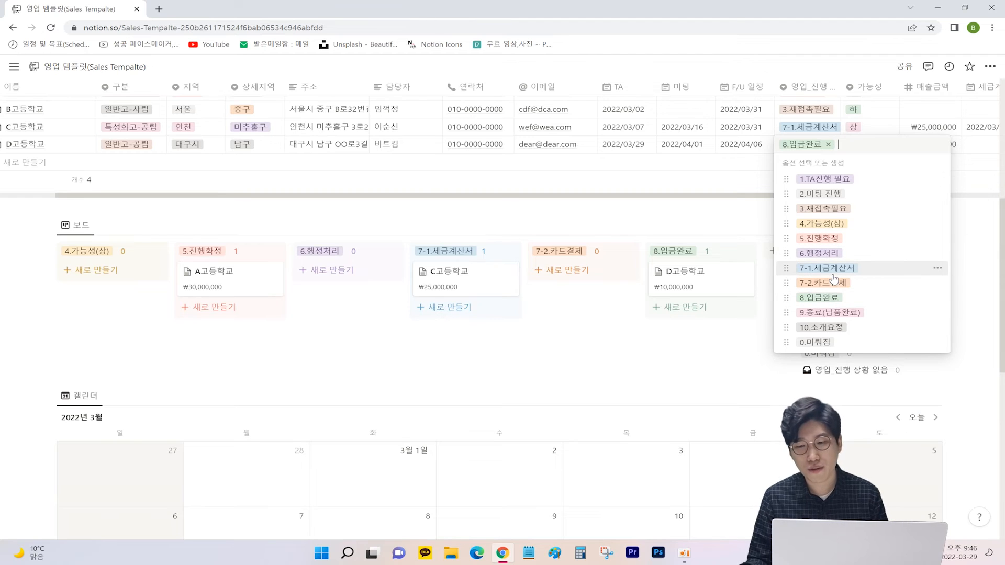
Step: Rename the 7-1.세금계산서 option to 7-1나라장터 and place it between 6.행정처리 and 7-2.카드결제
click(937, 268)
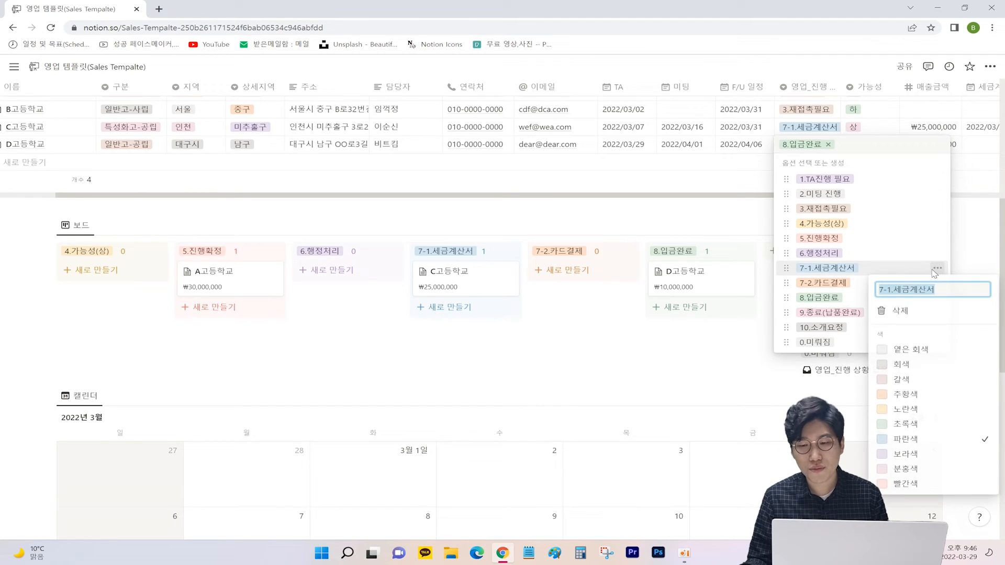
click(902, 290)
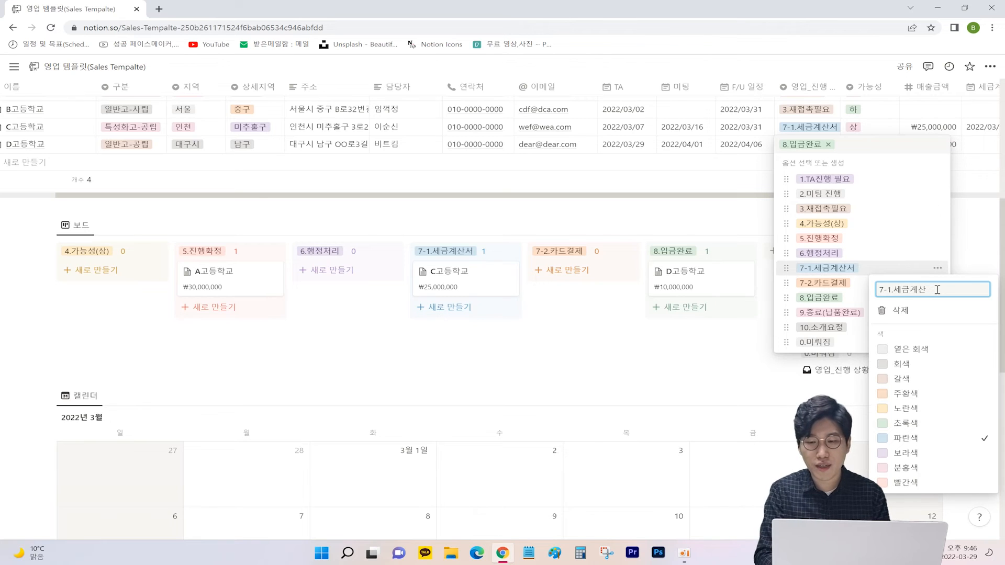
key(BackSpace)
key(BackSpace)
key(BackSpace)
key(BackSpace)
key(BackSpace)
text(나)
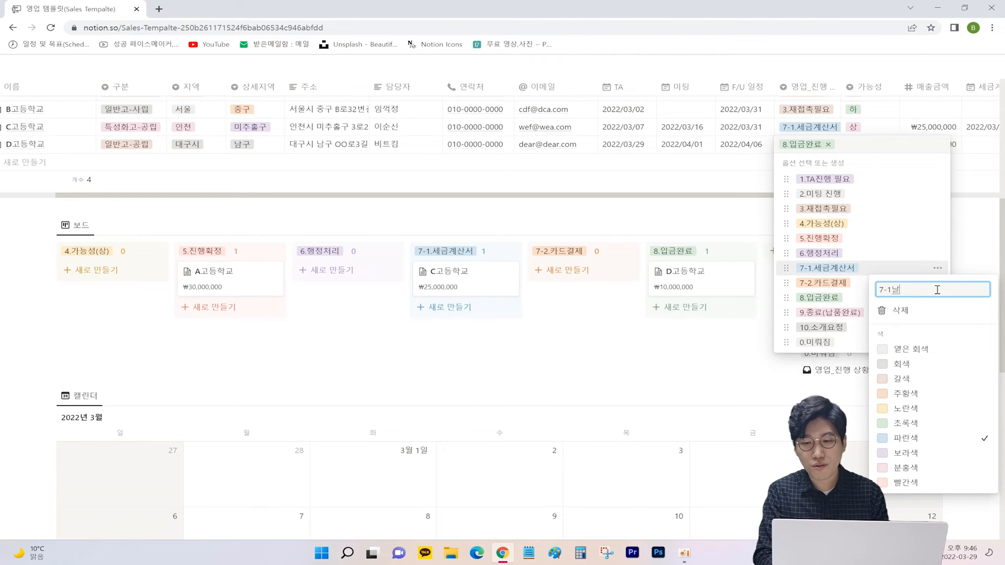
text(라장터)
key(Return)
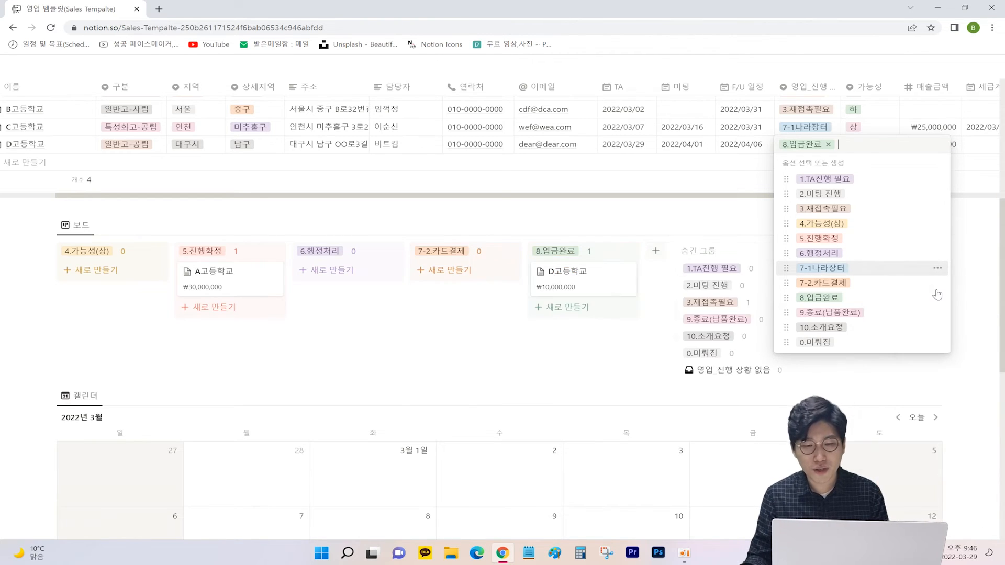
key(Escape)
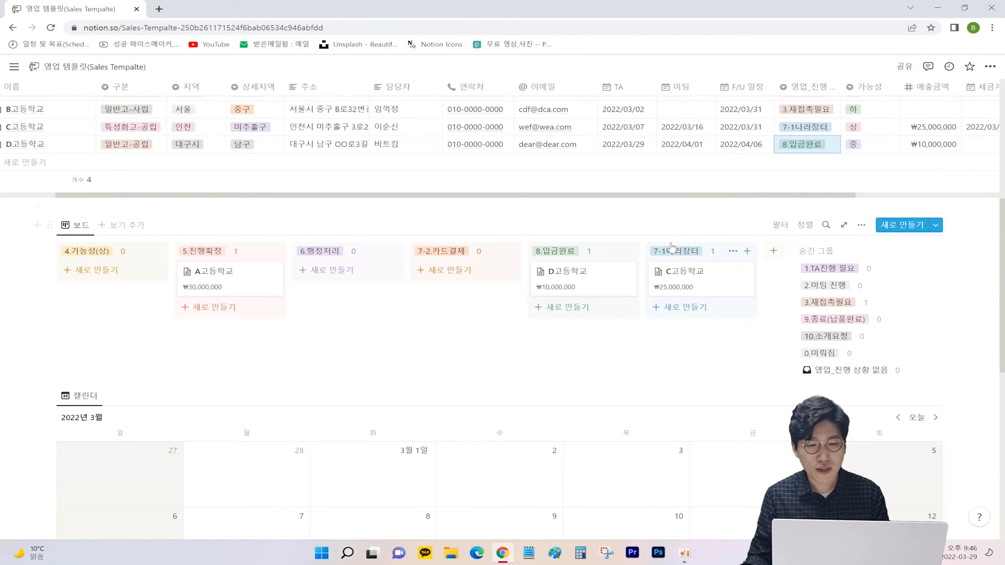
drag(675, 251, 501, 309)
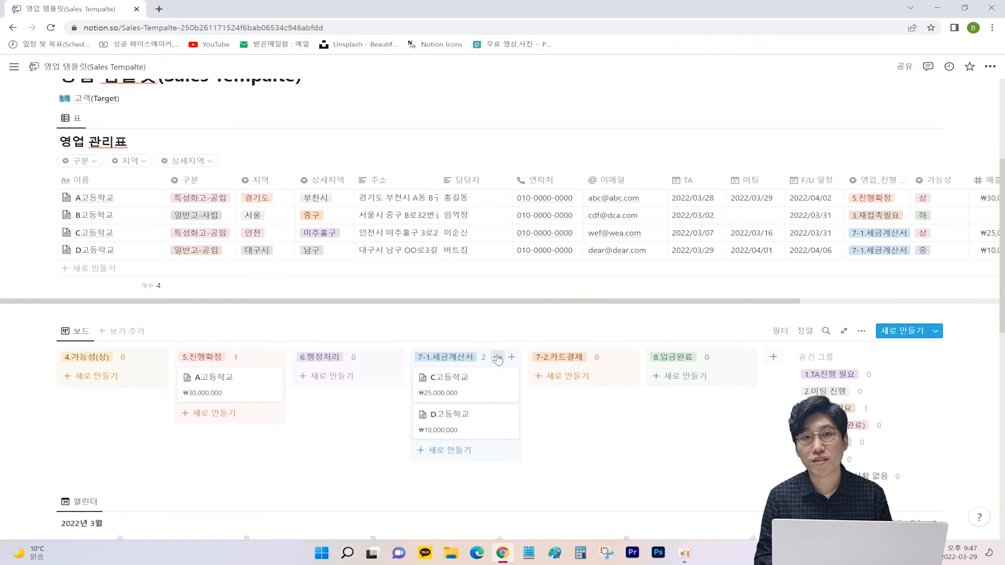
scroll(505, 309, down, 8)
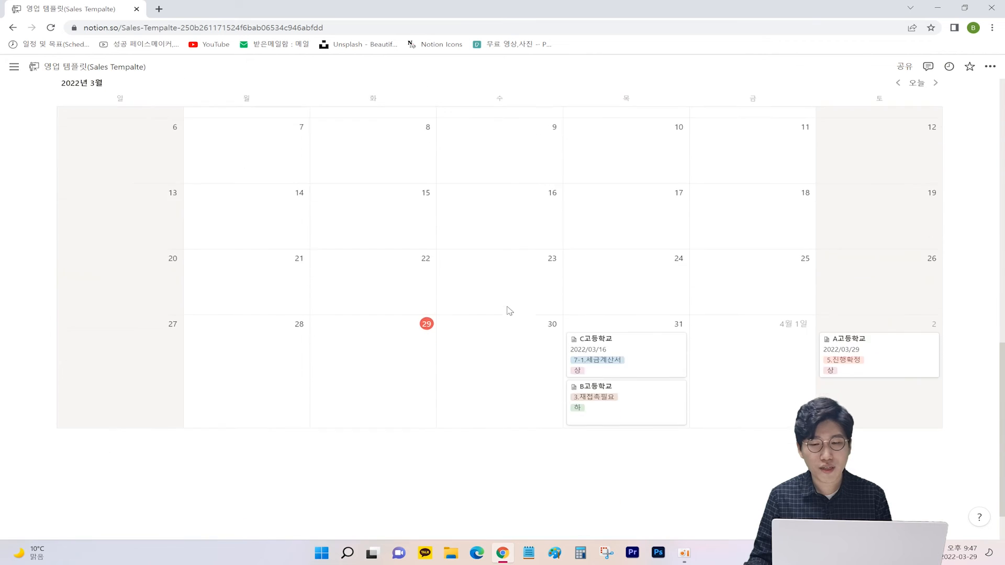
scroll(966, 249, up, 3)
click(861, 216)
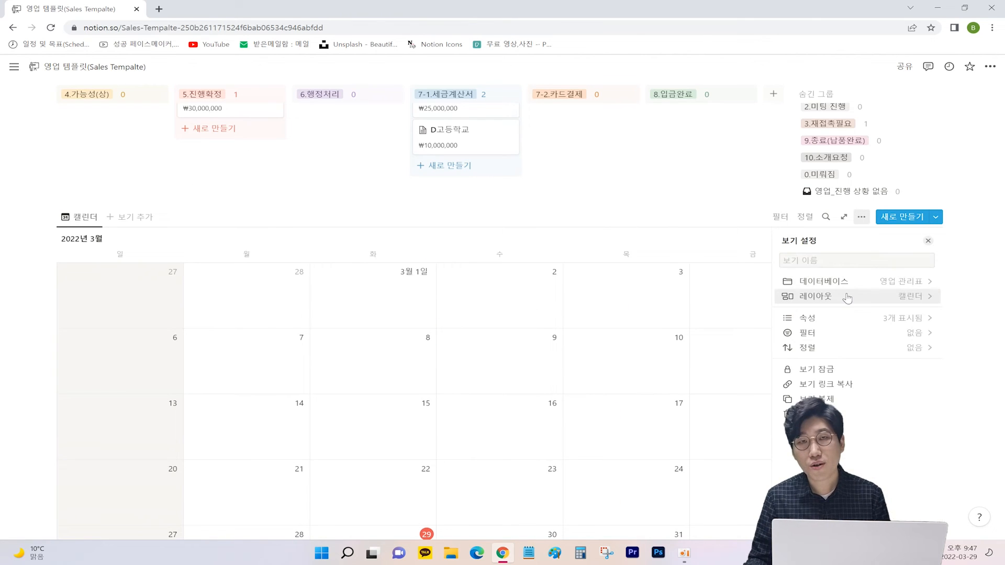
click(847, 298)
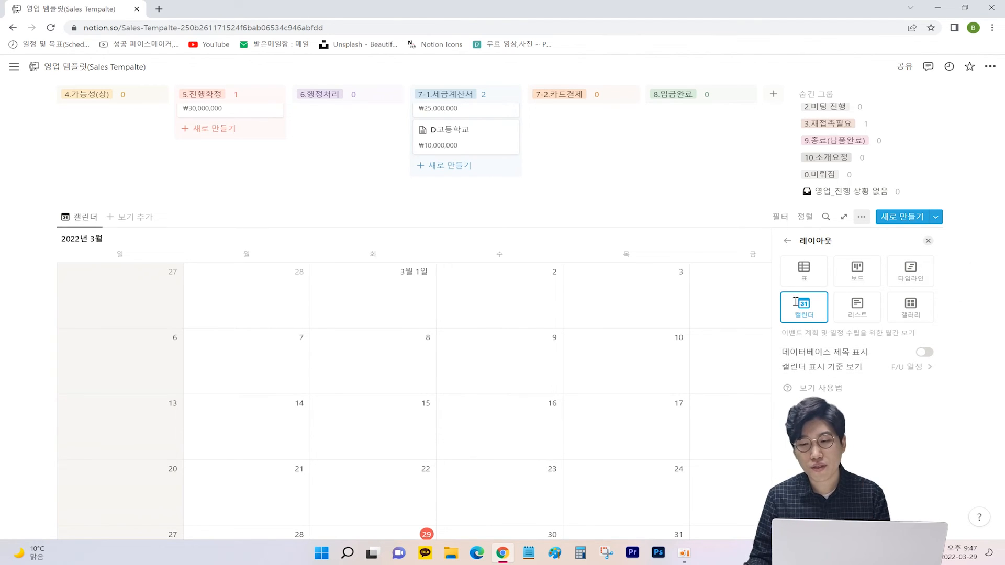
click(928, 240)
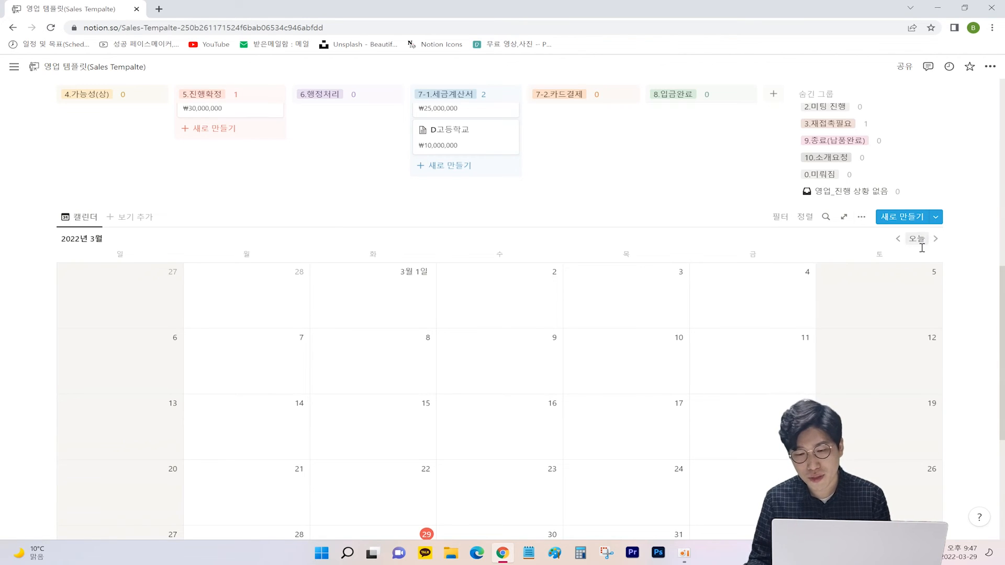
scroll(878, 298, down, 2)
scroll(877, 297, down, 3)
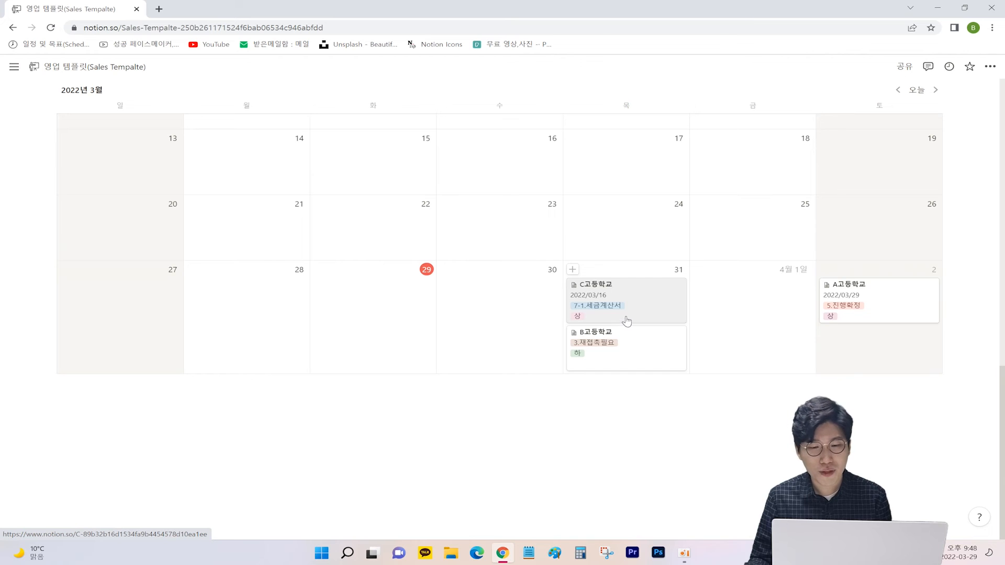
Step: Peek at C고등학교's client page from the calendar, reviewing its latest 영업 History entry
click(627, 321)
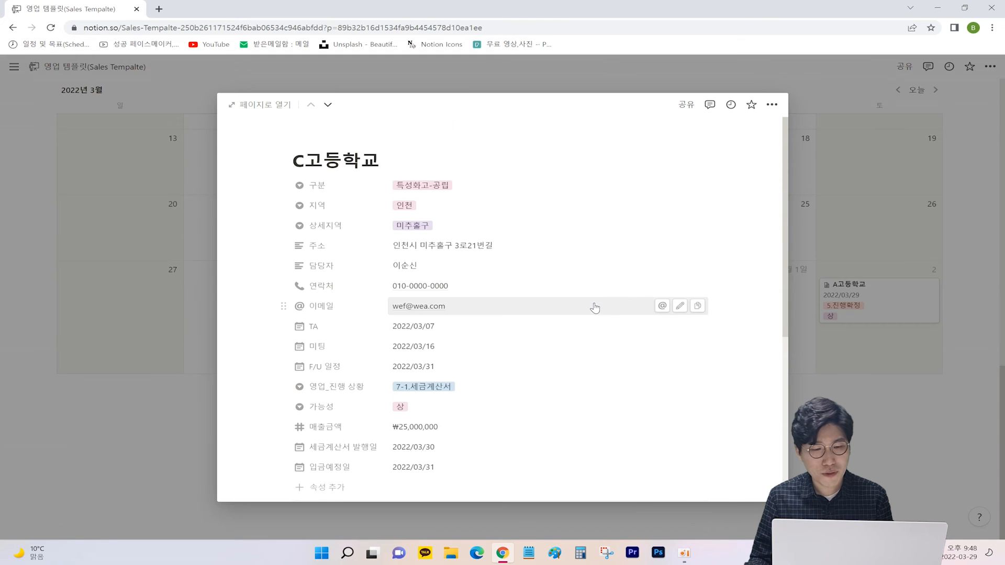
scroll(595, 308, down, 3)
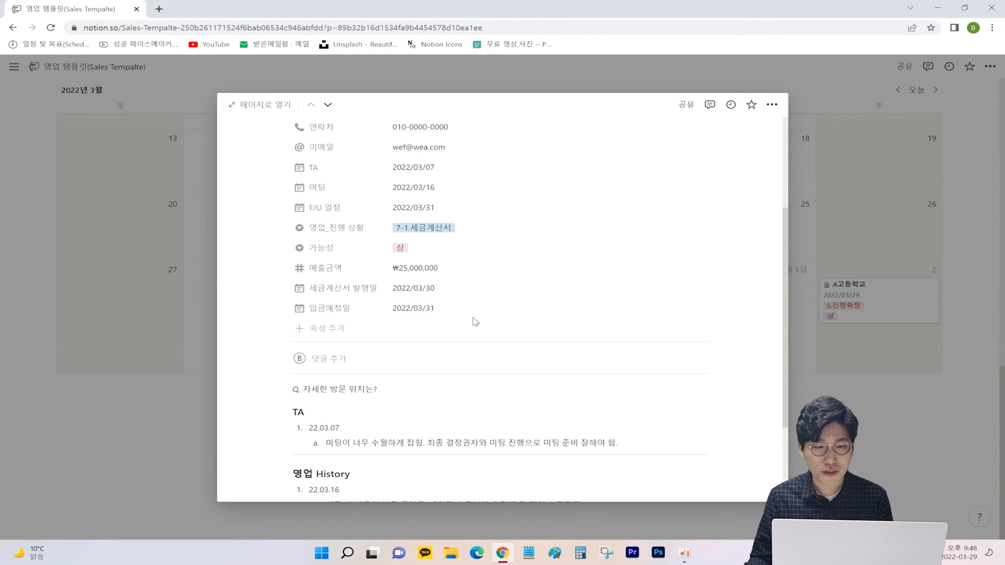
scroll(425, 309, down, 3)
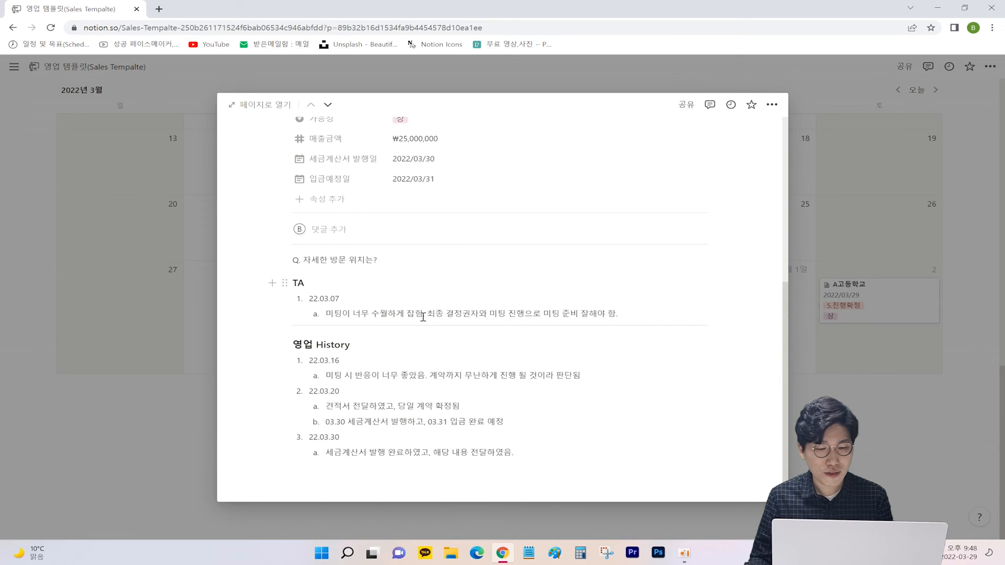
triple_click(335, 453)
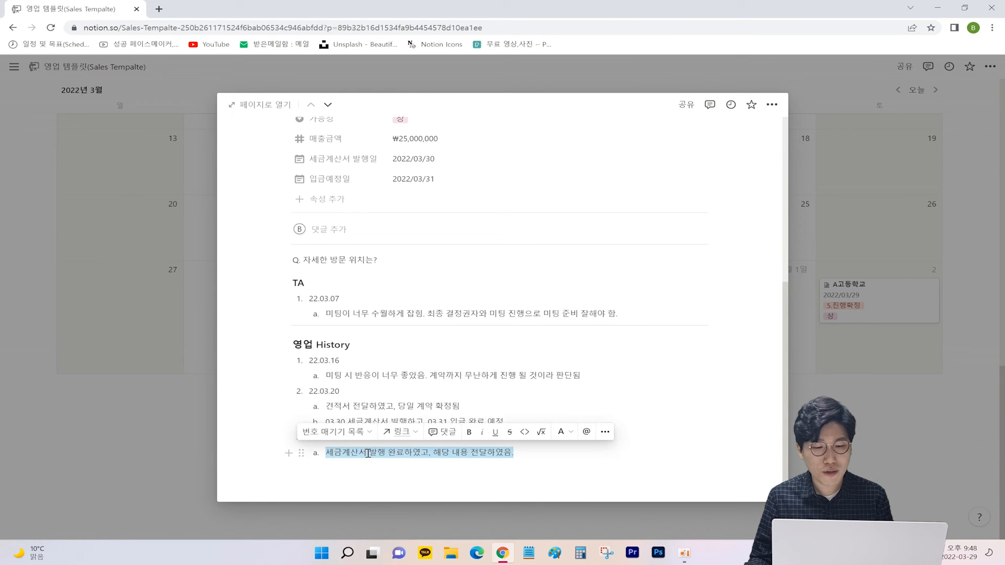
click(337, 453)
scroll(429, 451, up, 2)
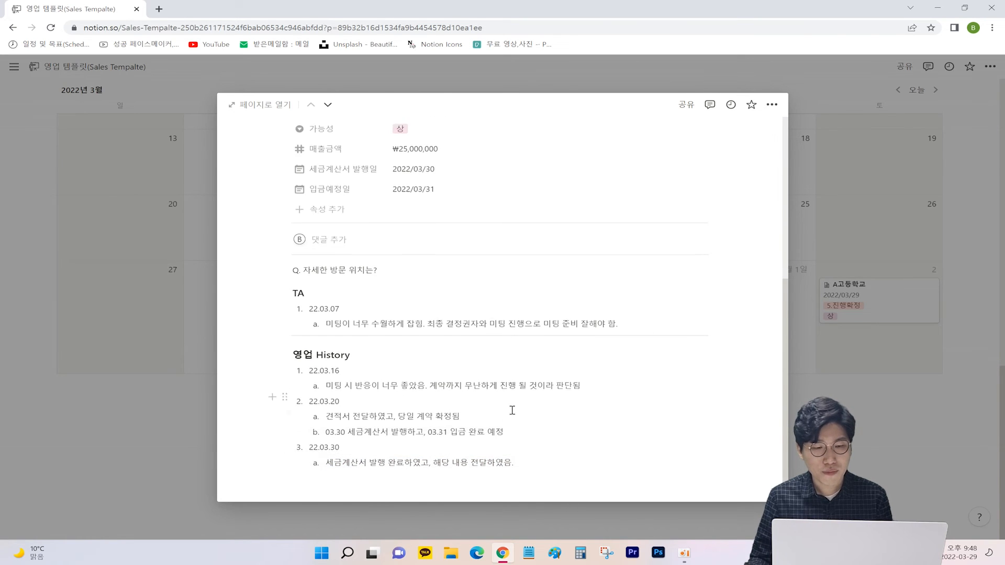
scroll(454, 309, up, 2)
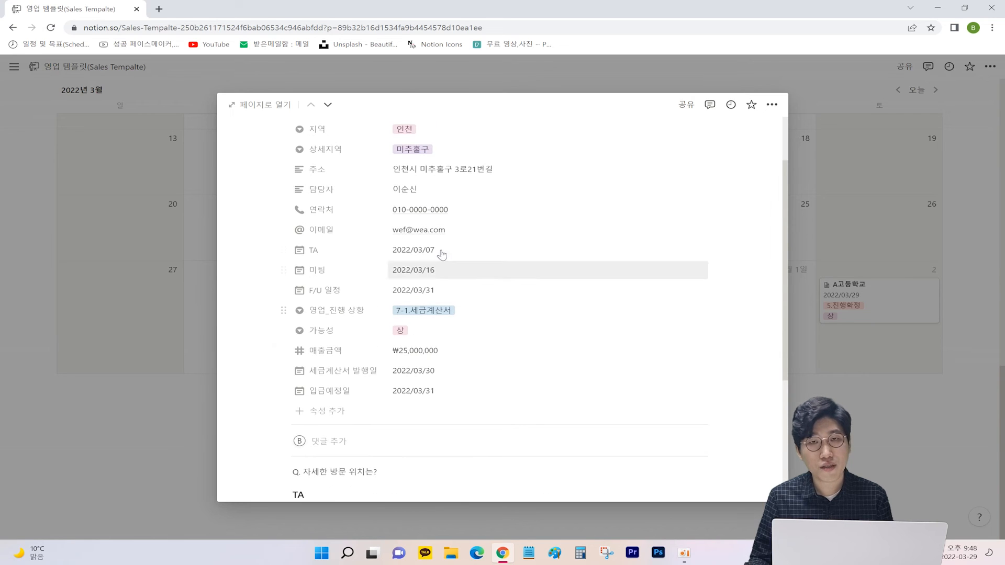
click(894, 361)
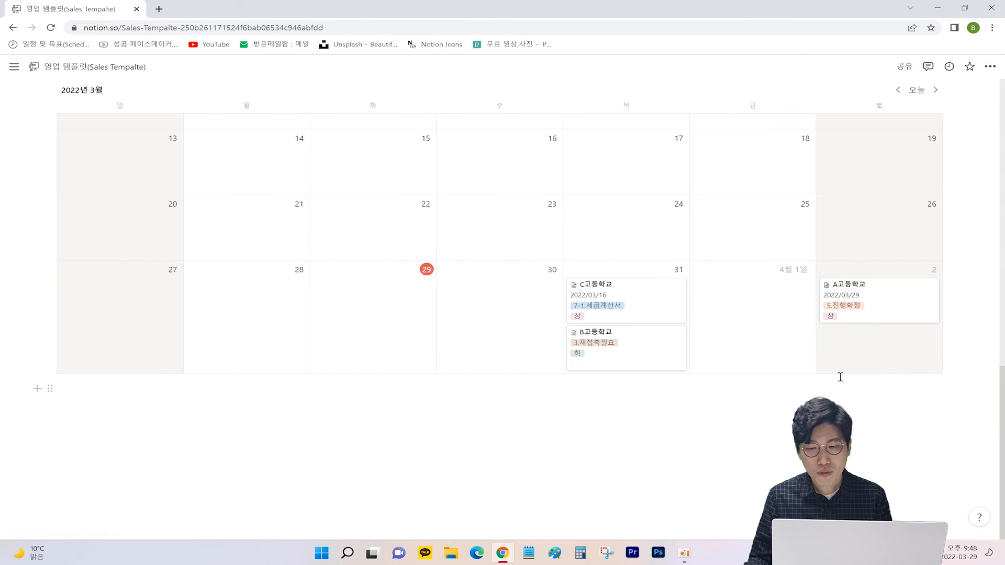
Step: Peek at A고등학교's client page, then scroll back toward the 영업 관리표 table
click(865, 303)
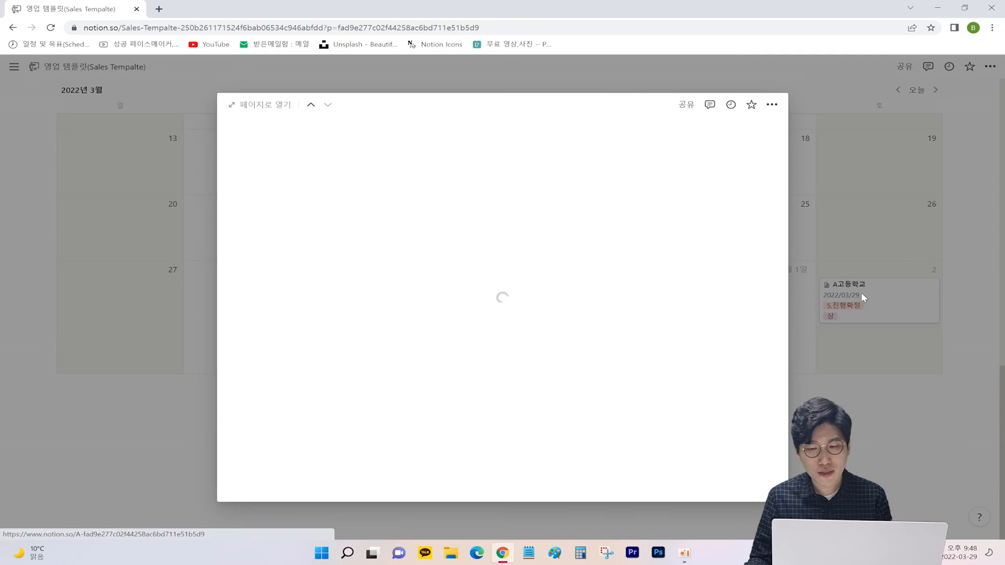
scroll(513, 292, down, 1)
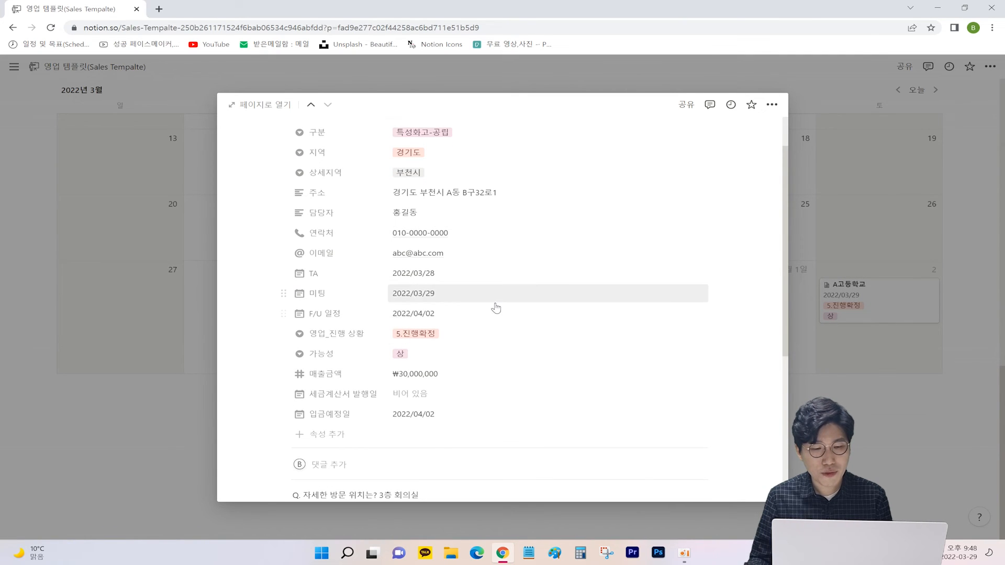
scroll(490, 320, down, 1)
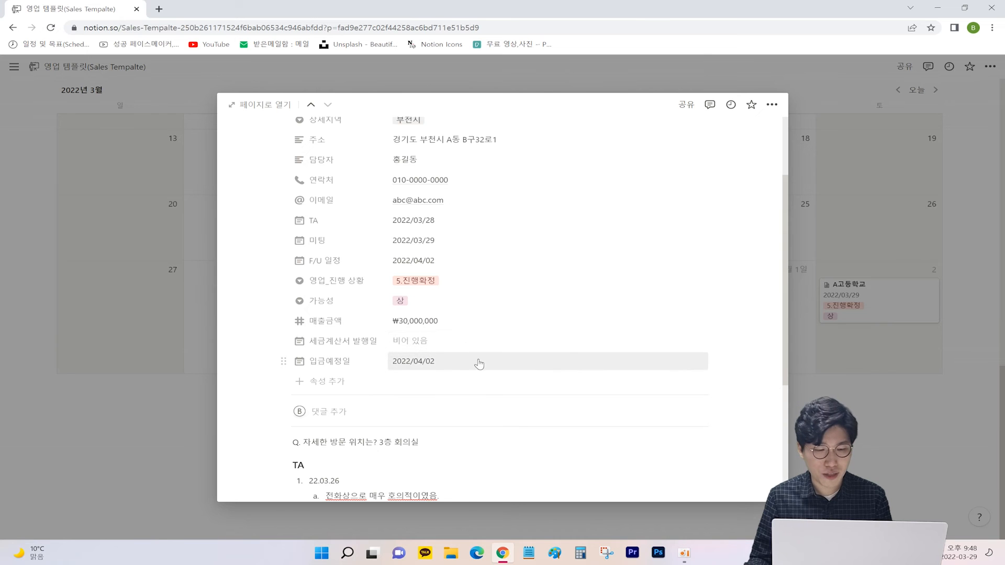
click(793, 398)
scroll(763, 393, up, 1)
scroll(760, 392, up, 2)
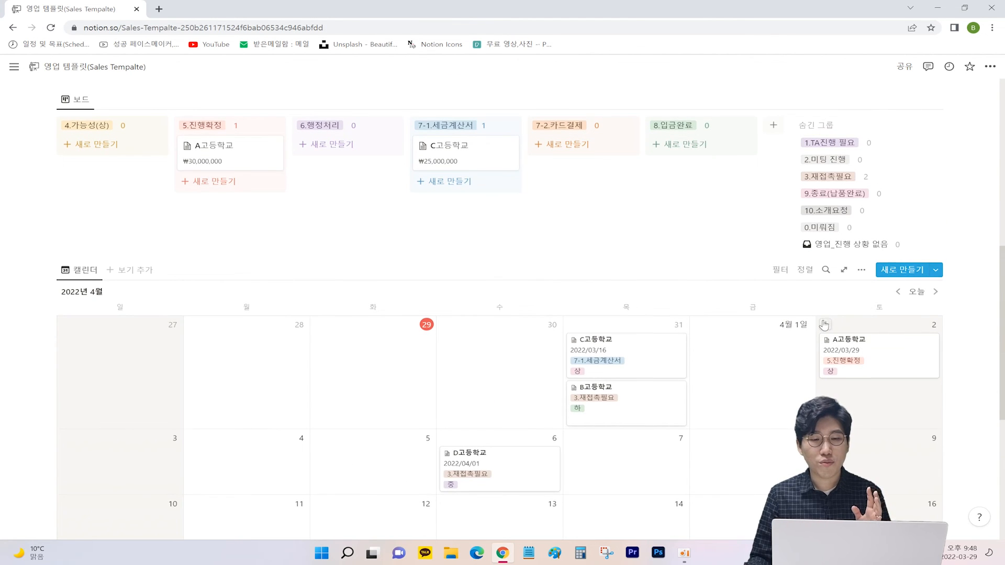
scroll(818, 326, up, 10)
scroll(501, 356, down, 2)
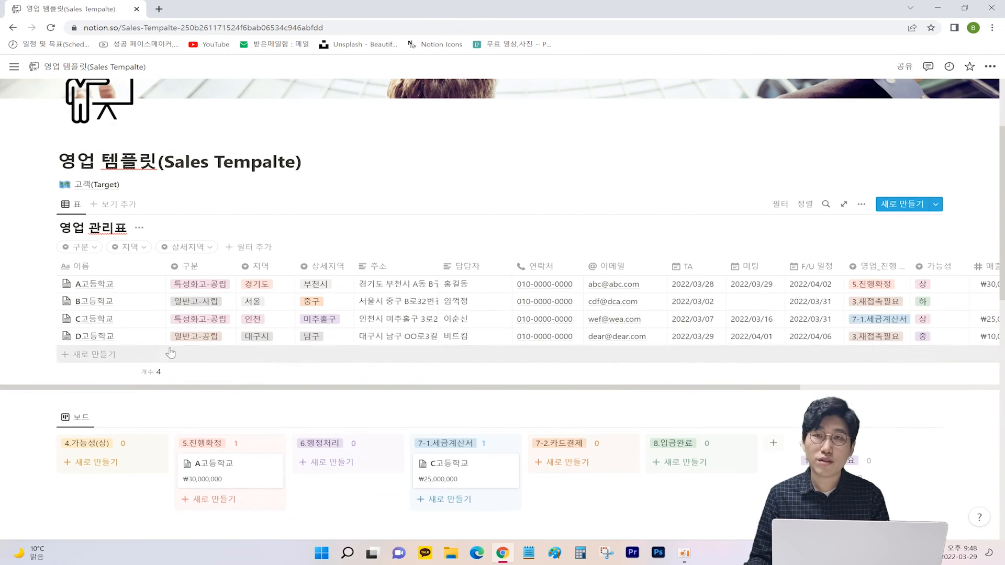